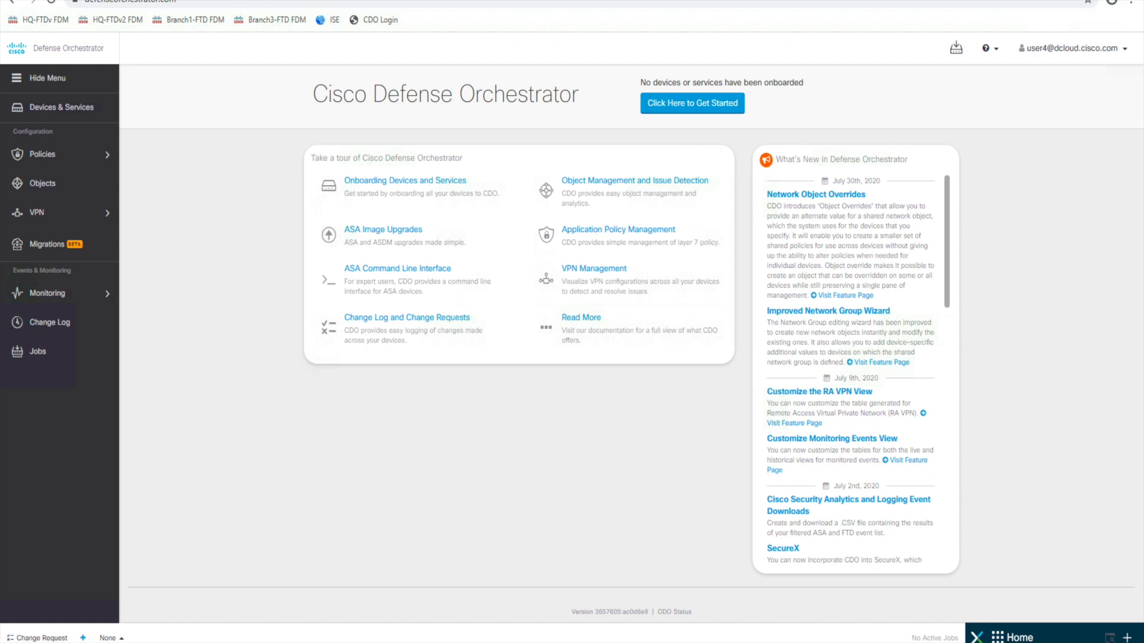
- From Devices & Services, onboard a single ASA named HQ-ASAv at 198.18.1.2 and locate it
click(71, 112)
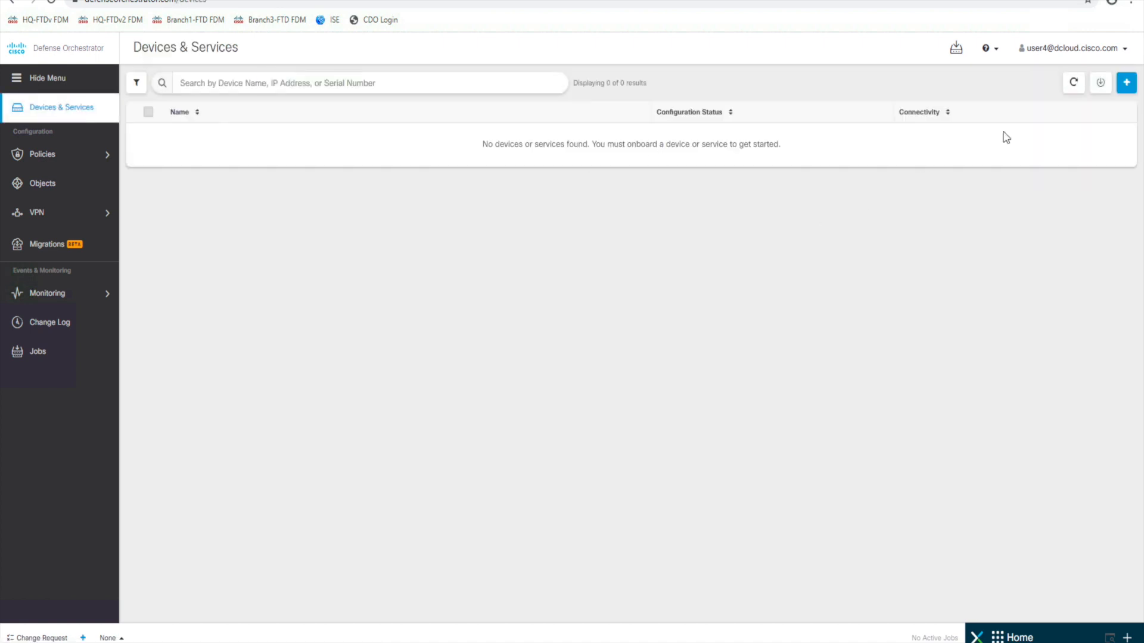
click(1126, 83)
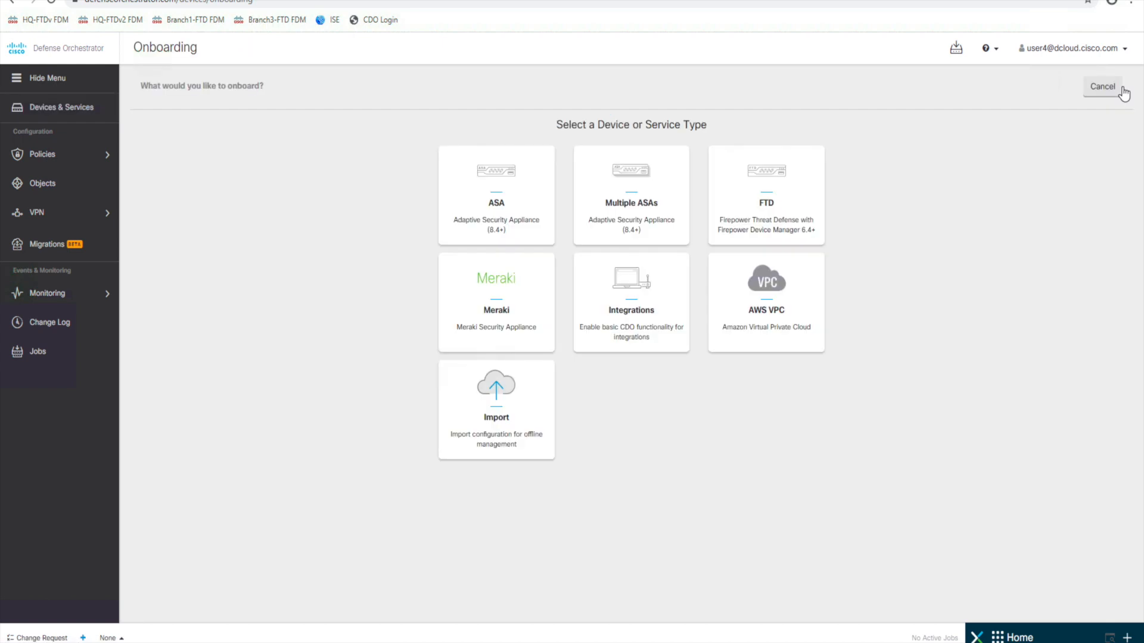
click(503, 210)
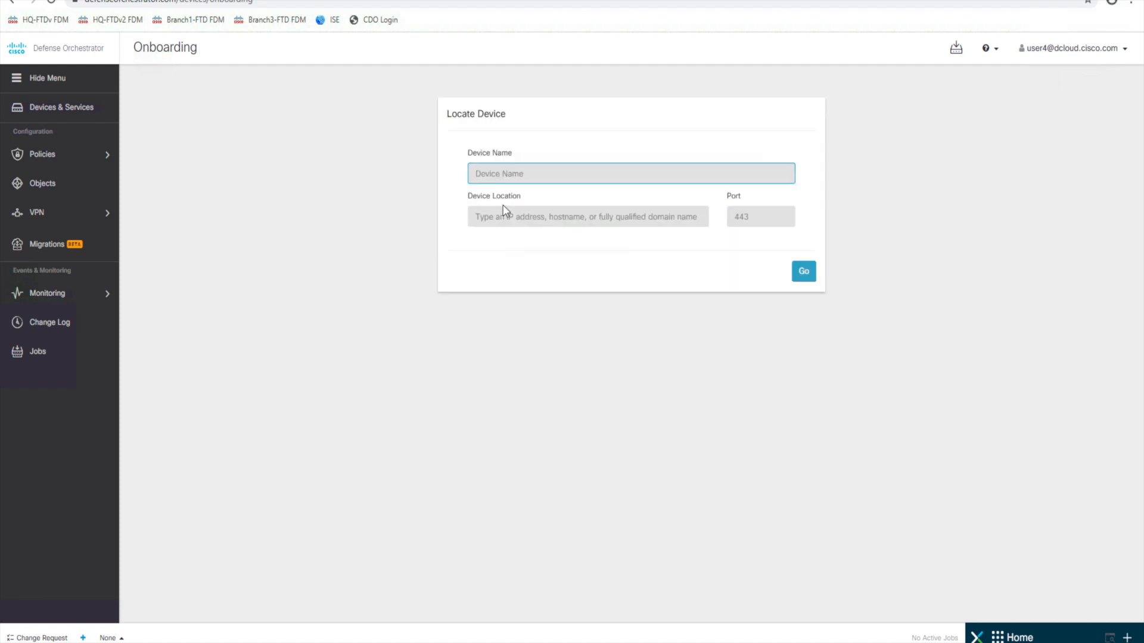
text(HQ-ASAv)
click(550, 221)
text(198.18)
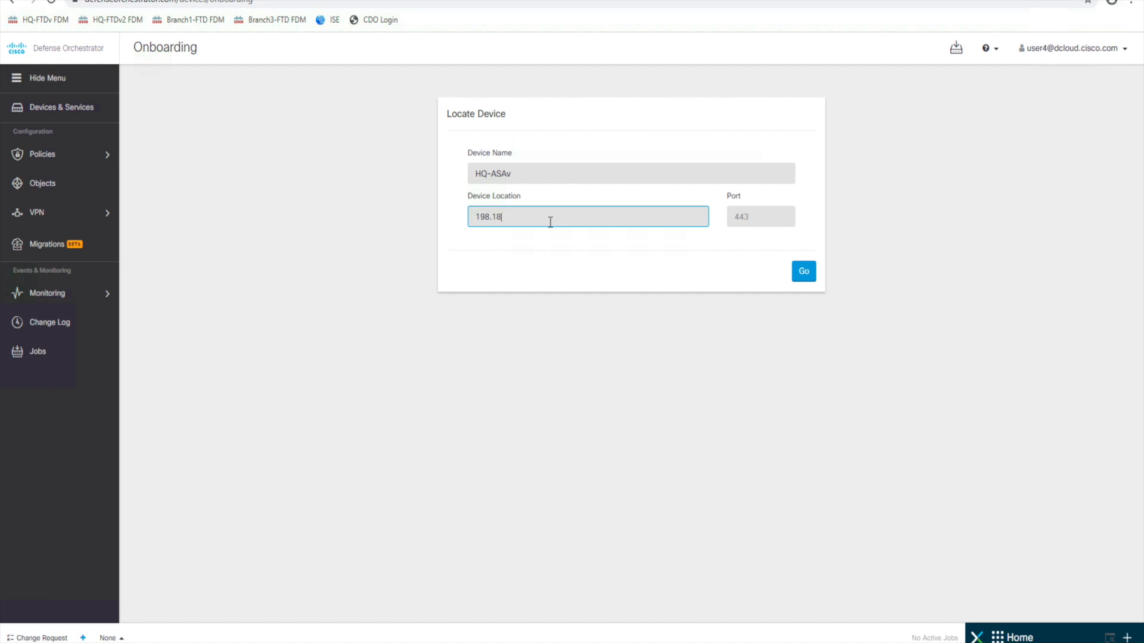
text(.1.2)
click(809, 277)
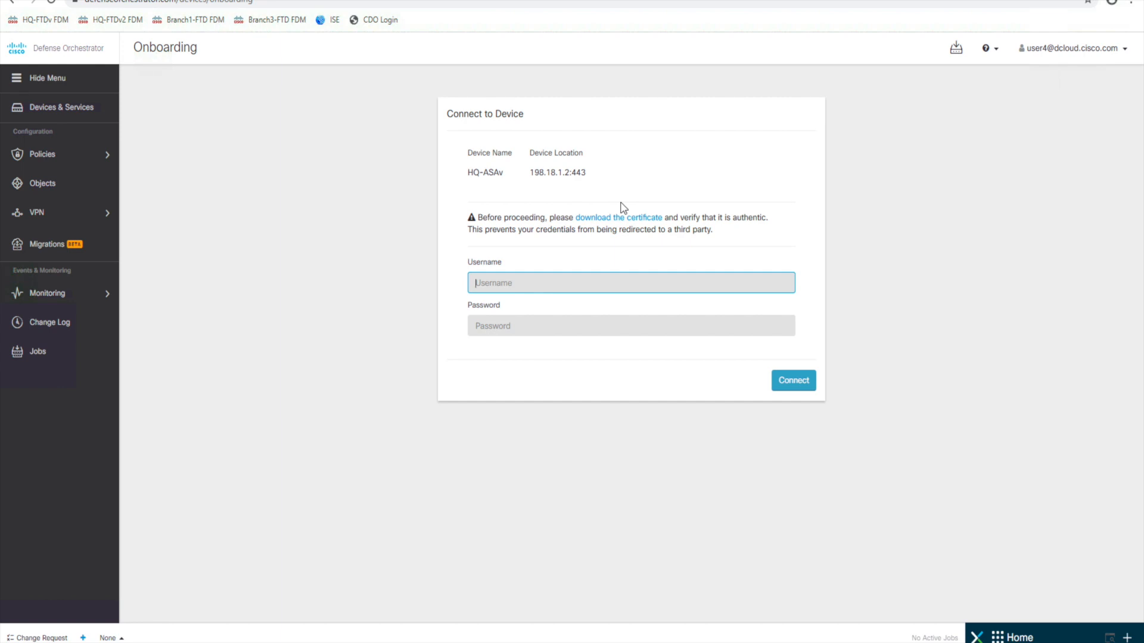
- Connect to HQ-ASAv with the admin username and password, then dismiss the browser's save-password prompt
text(admin)
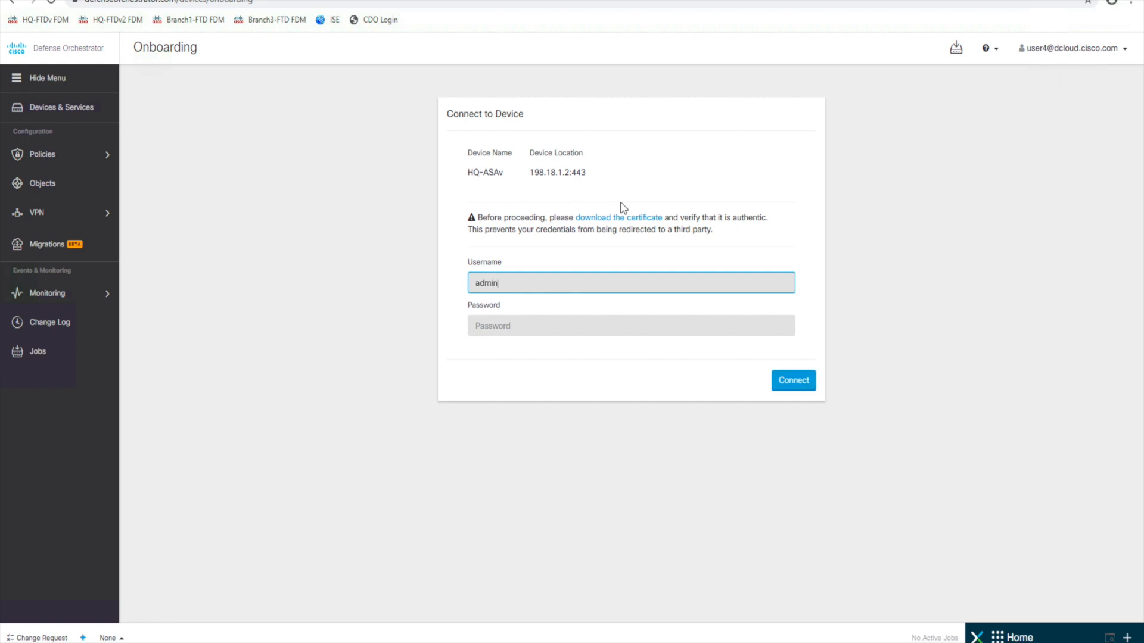
key(Tab)
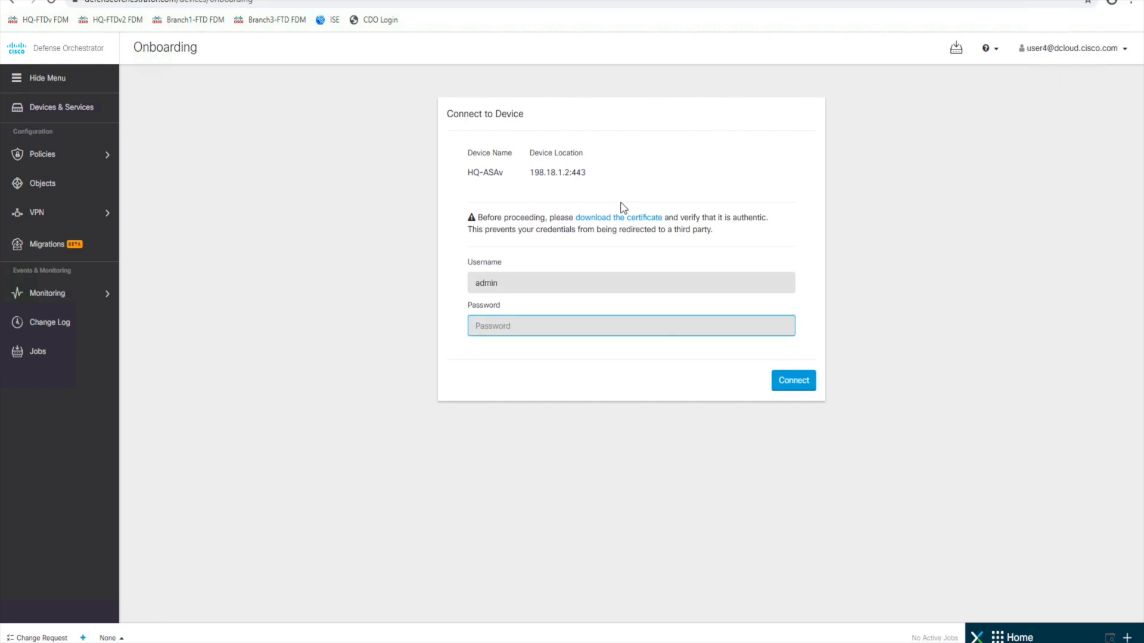
text(•1sco12345)
key(BackSpace)
key(BackSpace)
key(BackSpace)
key(BackSpace)
key(BackSpace)
key(BackSpace)
key(BackSpace)
text(C1sco12345)
click(787, 383)
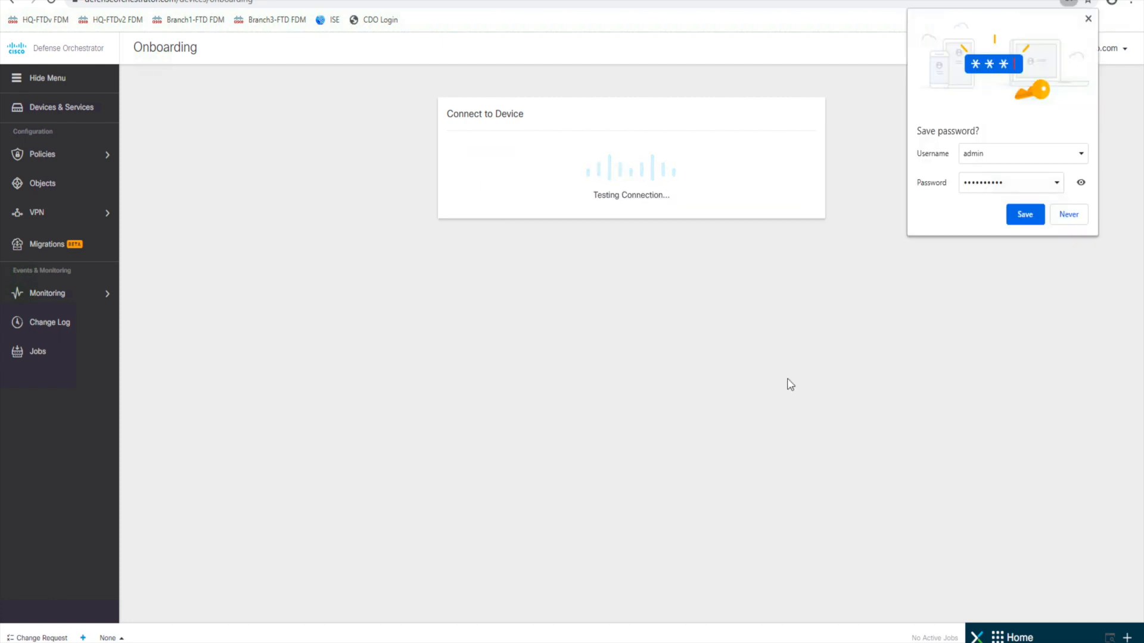
click(1088, 19)
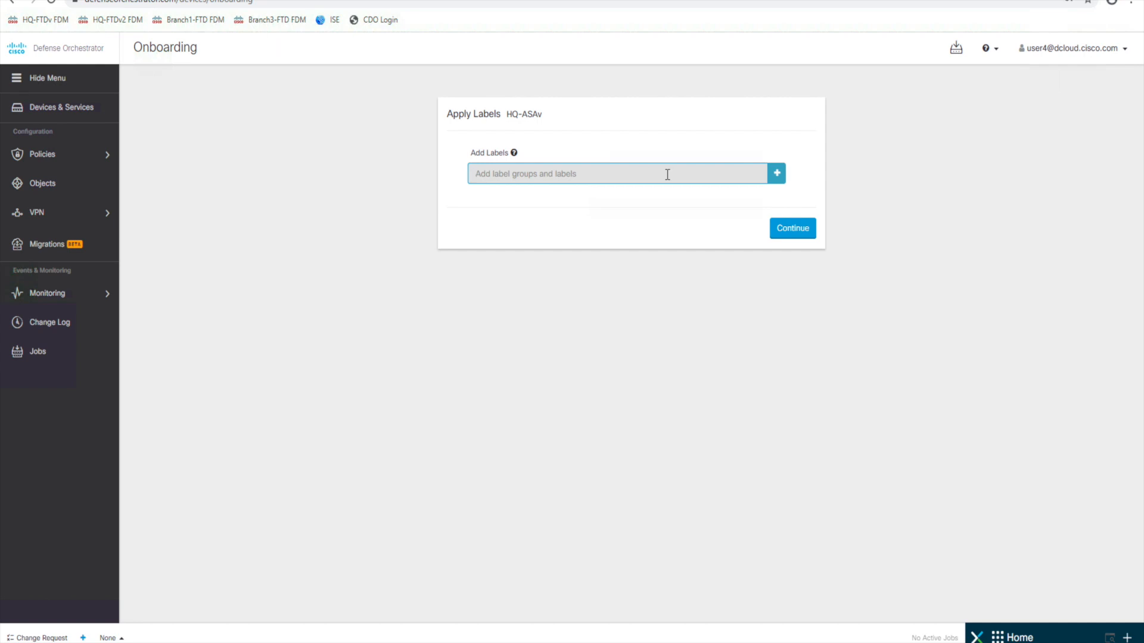
- Add the label 'Branch: HQ' to HQ-ASAv and continue past the labels step
text(Brn)
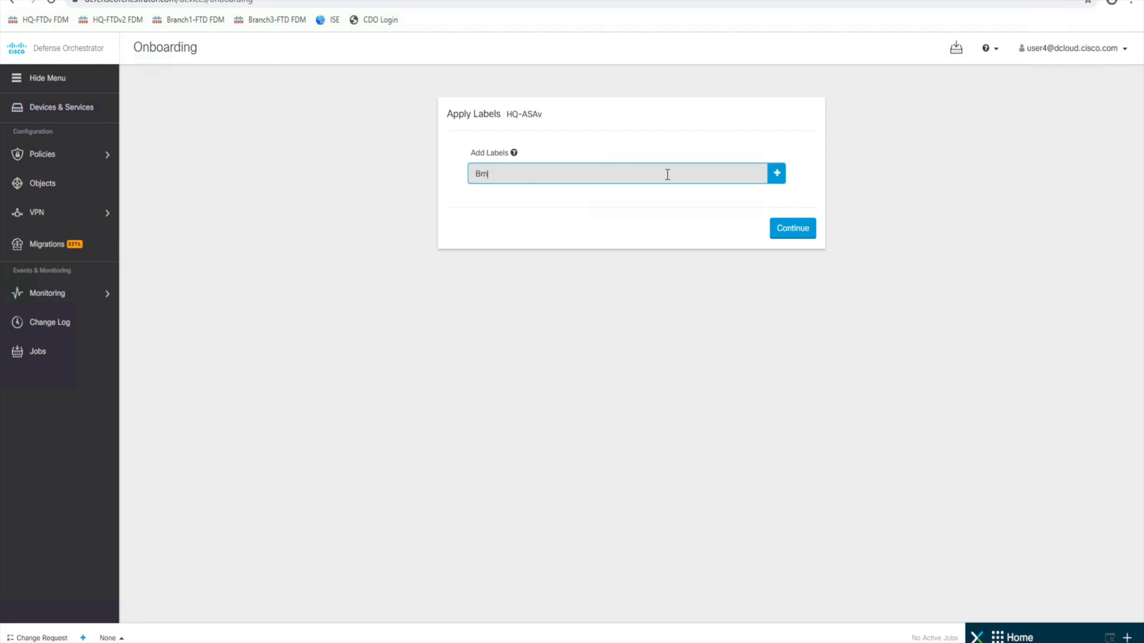
text(nch: HQ)
click(777, 174)
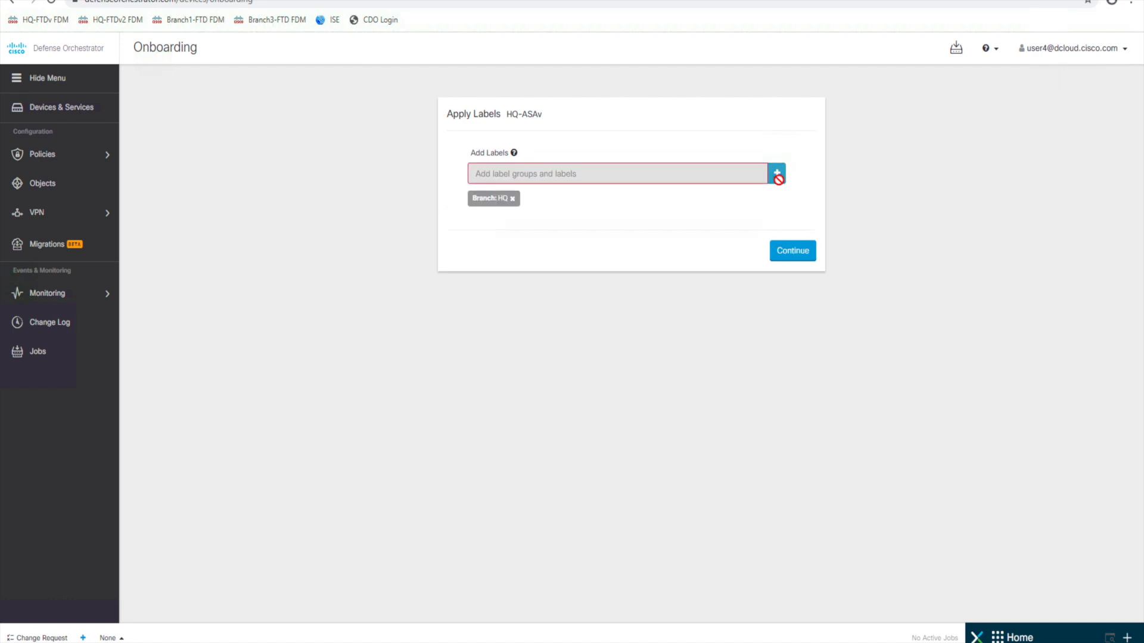
click(799, 255)
- Finish onboarding HQ-ASAv, confirm it is Synced and Online, and start another onboarding
click(796, 217)
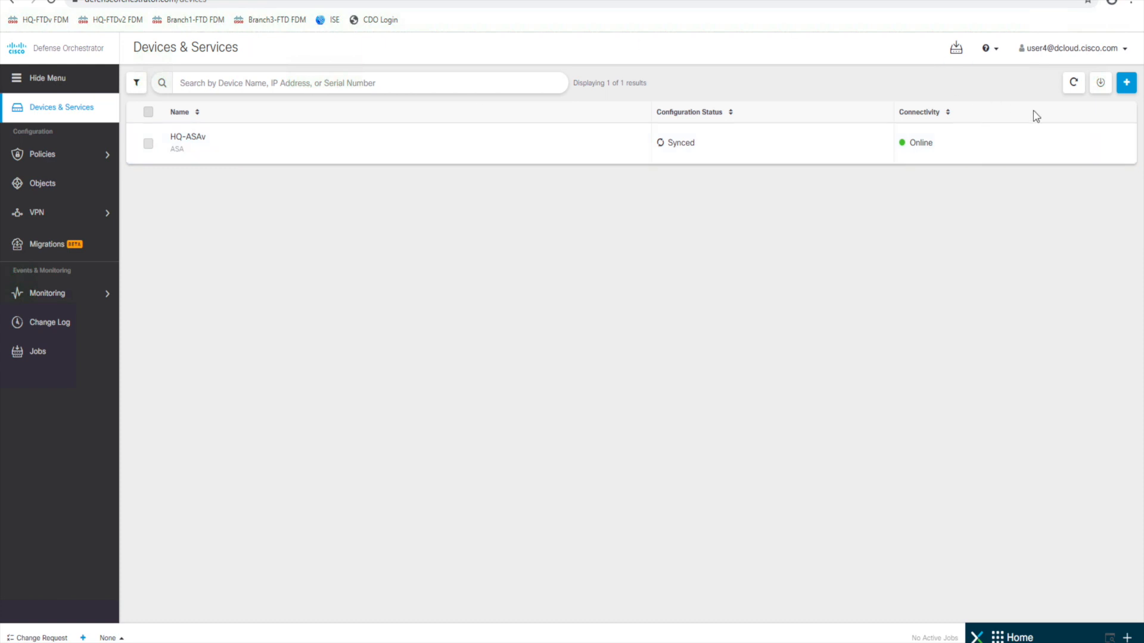
click(1127, 83)
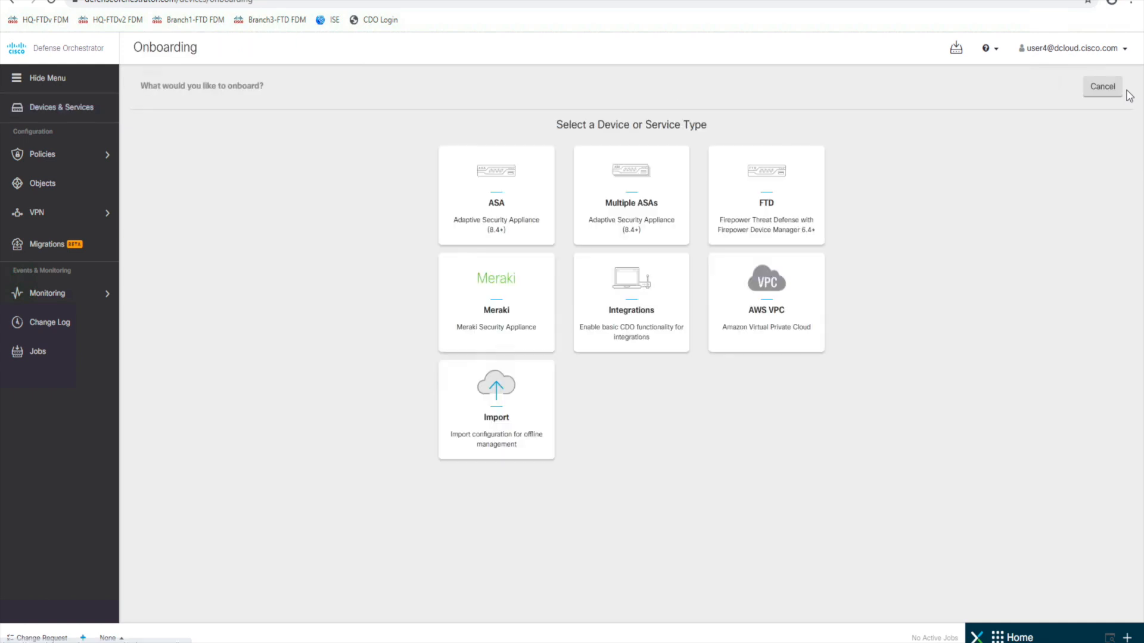
- Choose the Multiple ASAs card to open ASA Bulk Onboarding
click(643, 210)
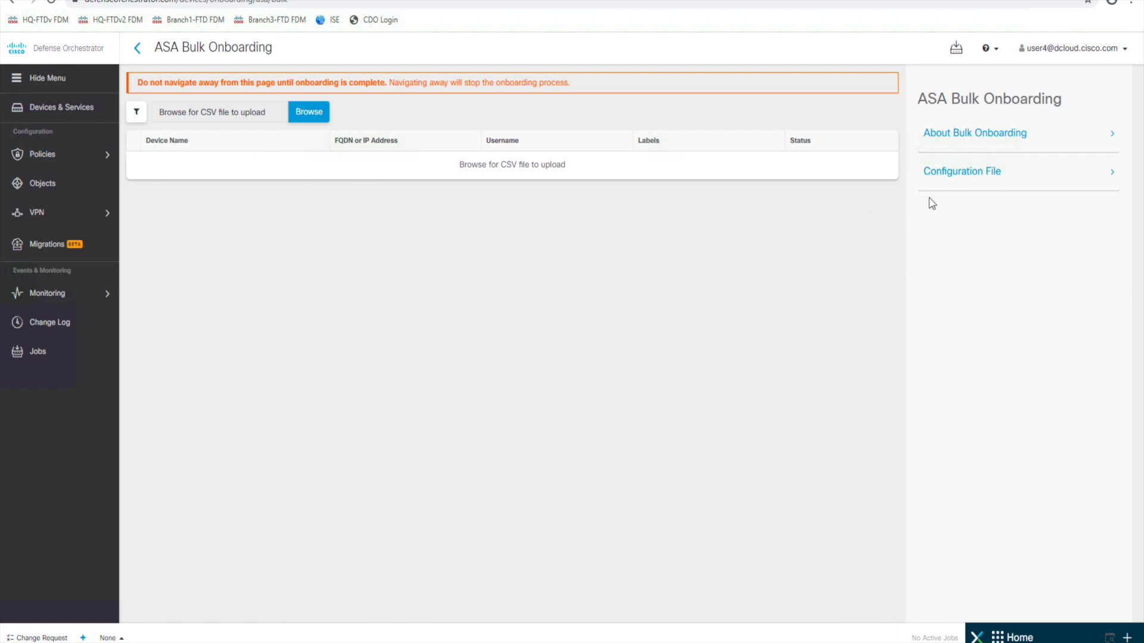
- Copy the sample CSV text from the Configuration File section to the clipboard
click(965, 173)
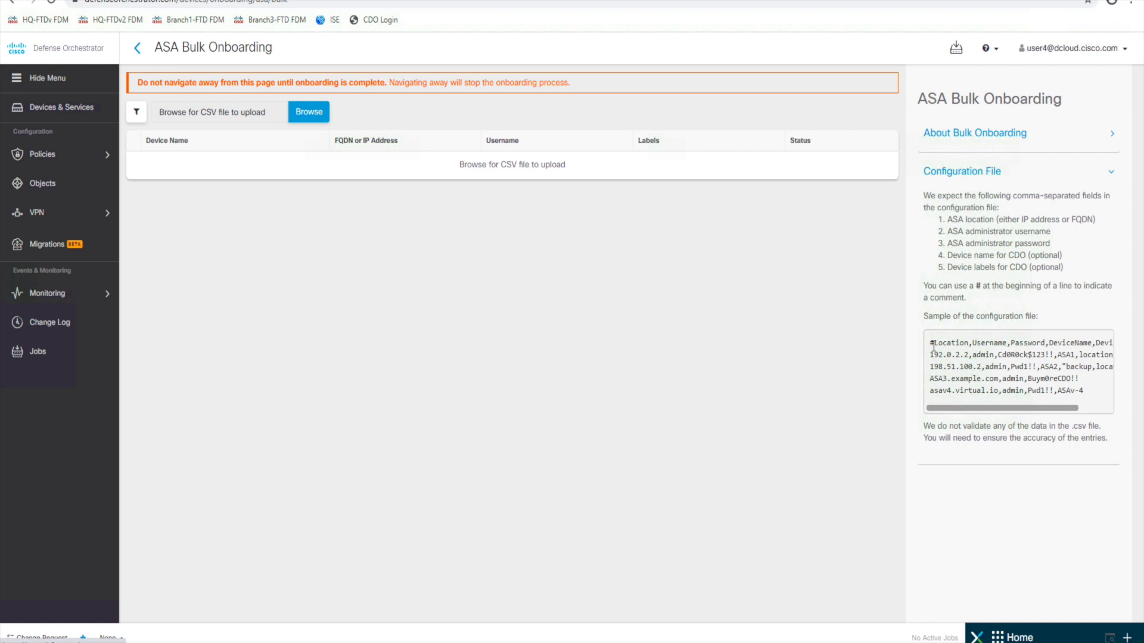
drag(932, 344, 1110, 414)
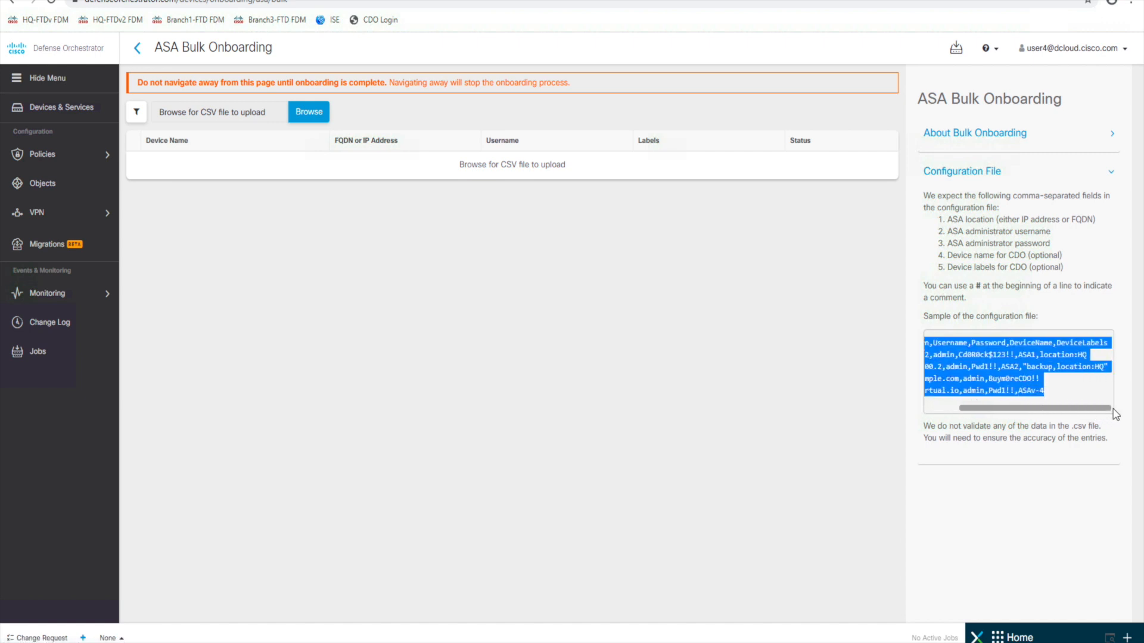
right_click(983, 366)
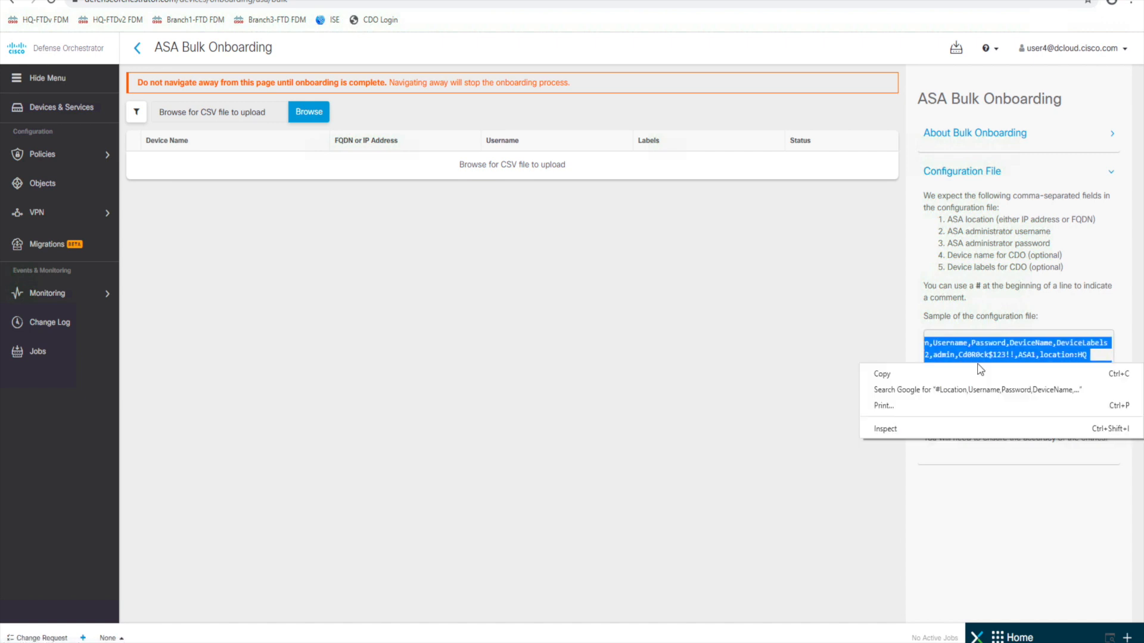
click(900, 375)
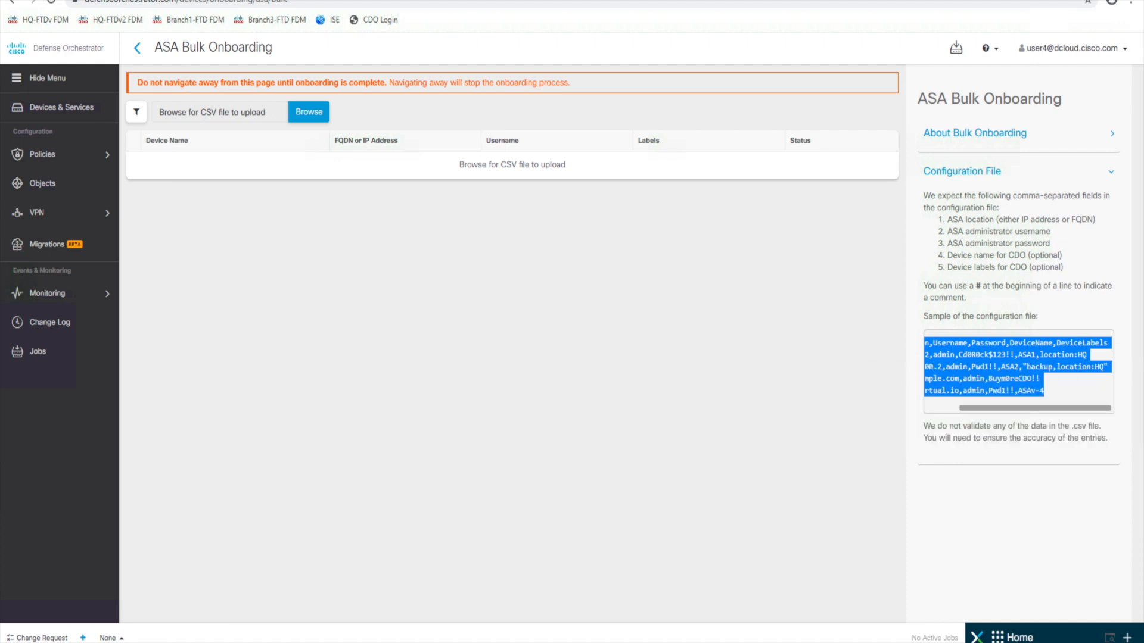
key(super)
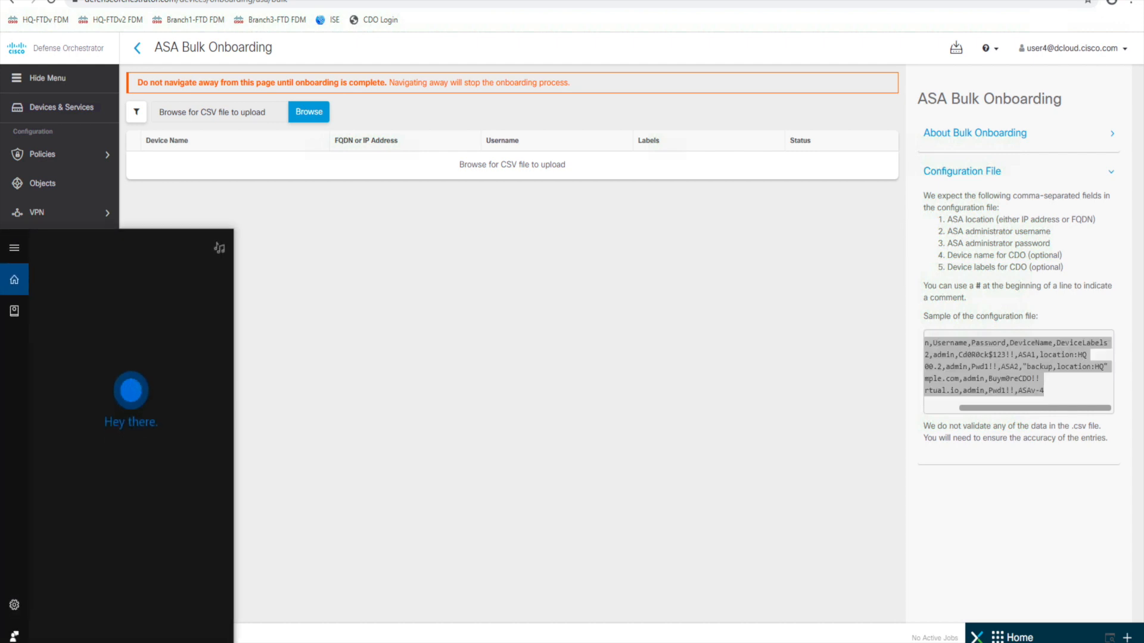
- Paste the sample CSV into a new Notepad++ file and delete the sample device rows, keeping the header
text(note)
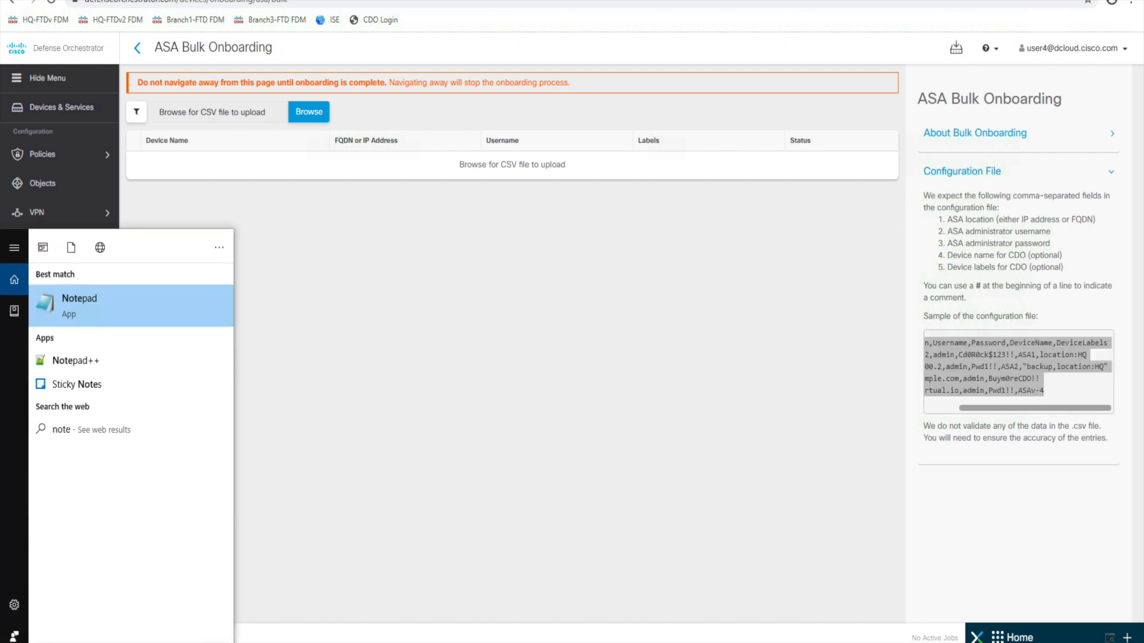
click(99, 359)
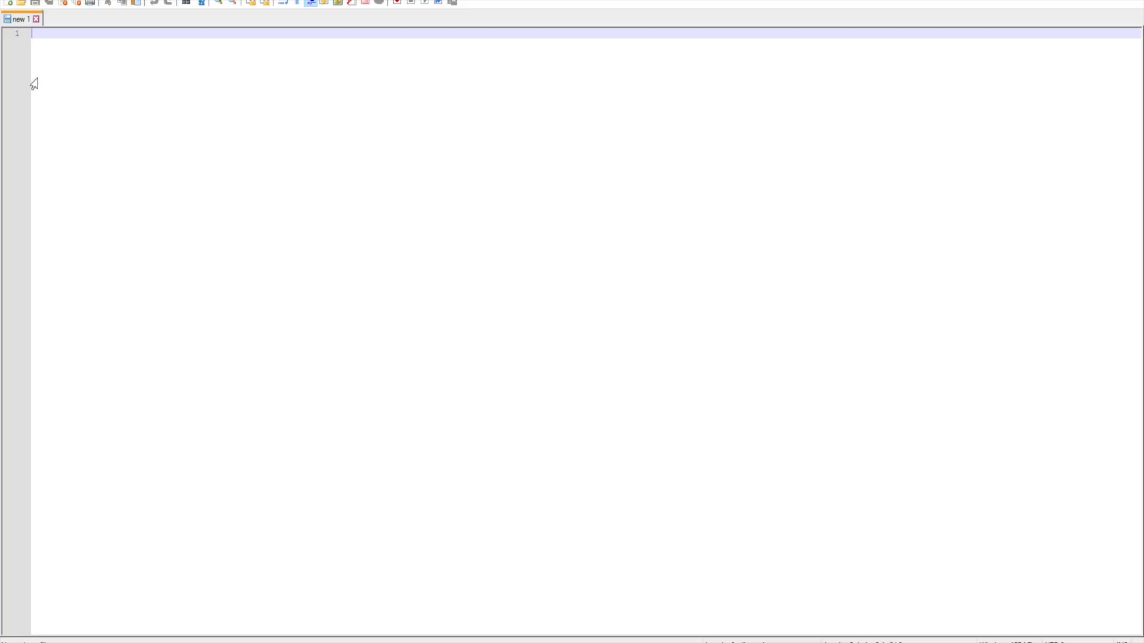
right_click(42, 35)
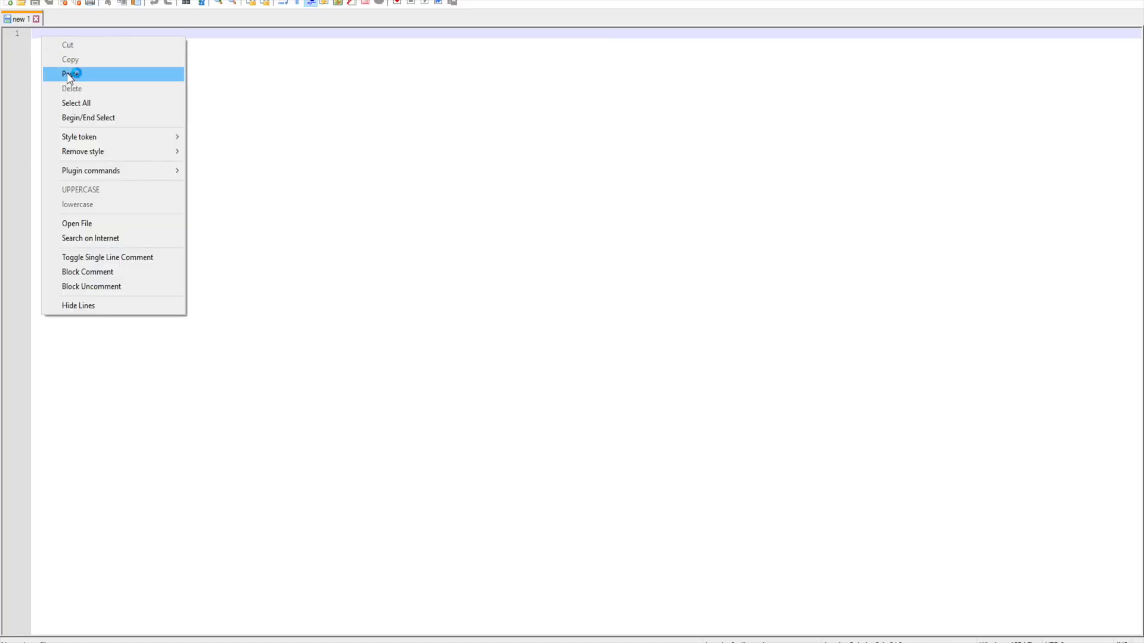
click(70, 74)
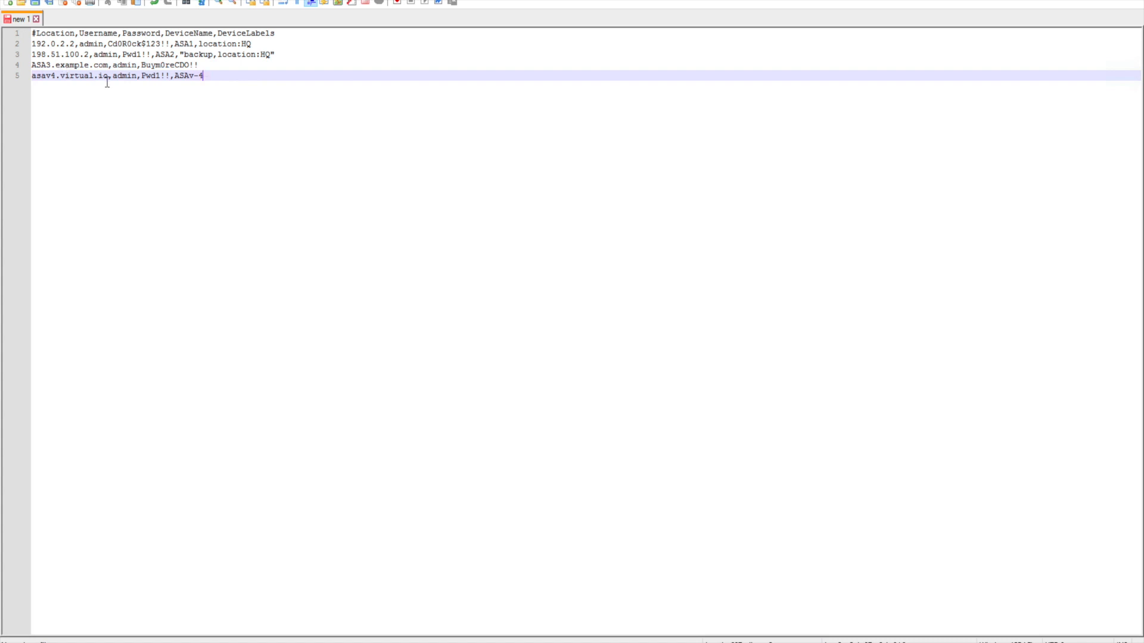
drag(217, 77, 33, 44)
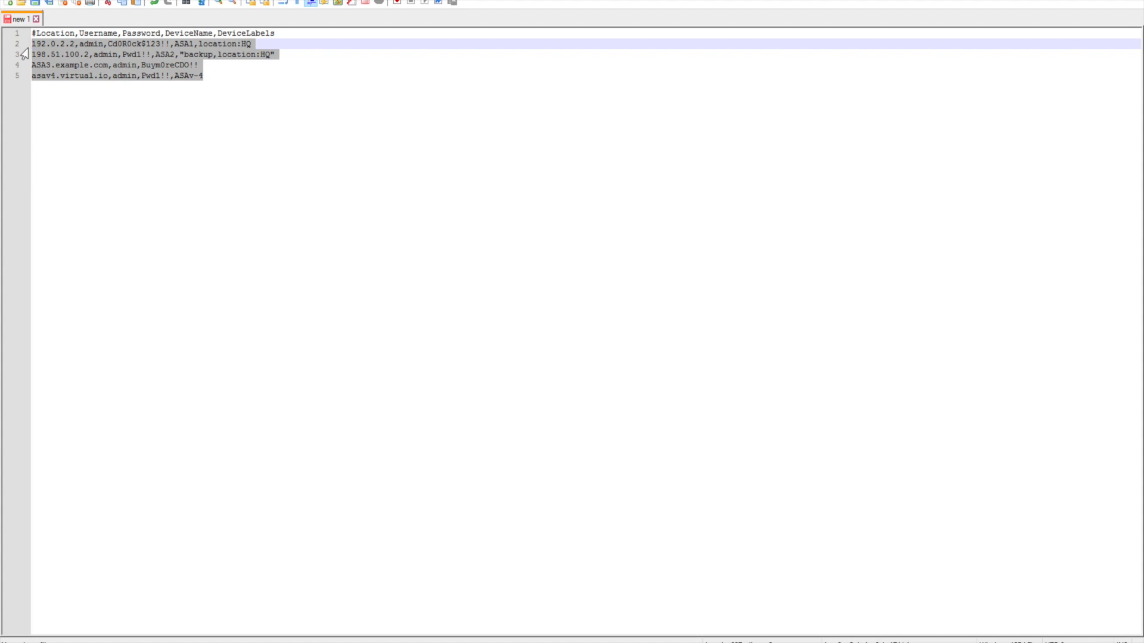
key(Delete)
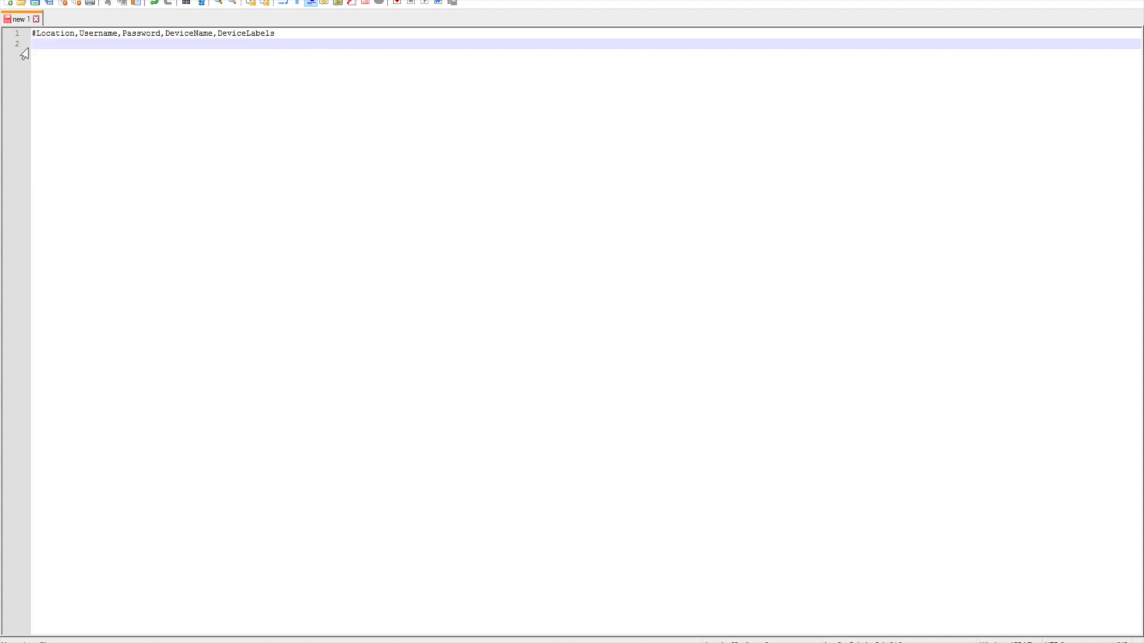
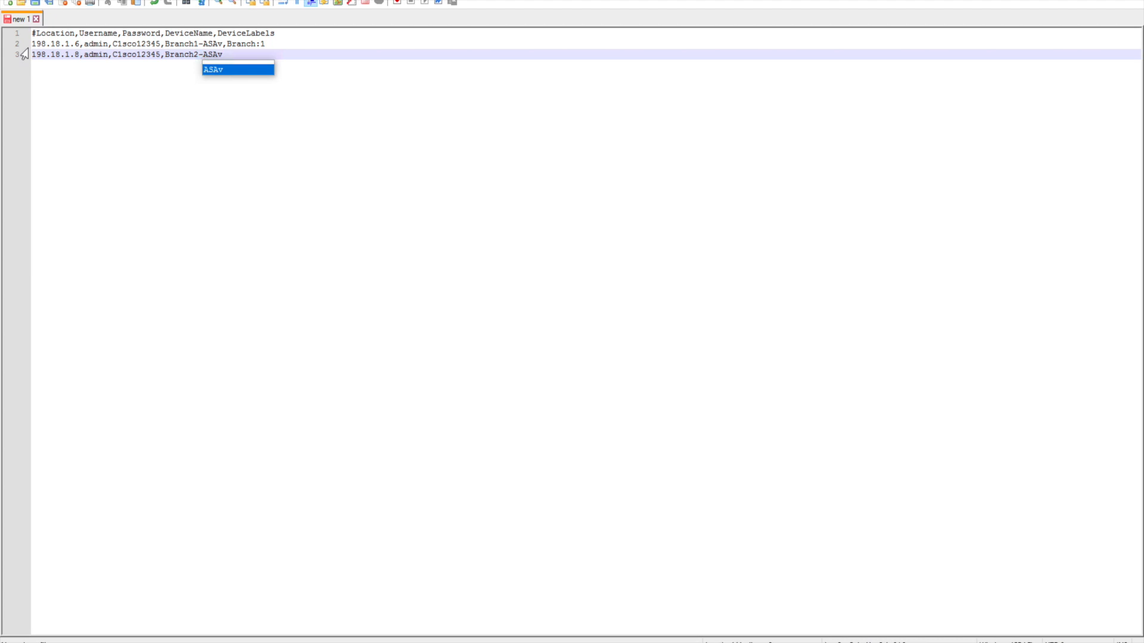
- Finish the Branch2-ASAv row by adding the label Branch:2
text(,Bran)
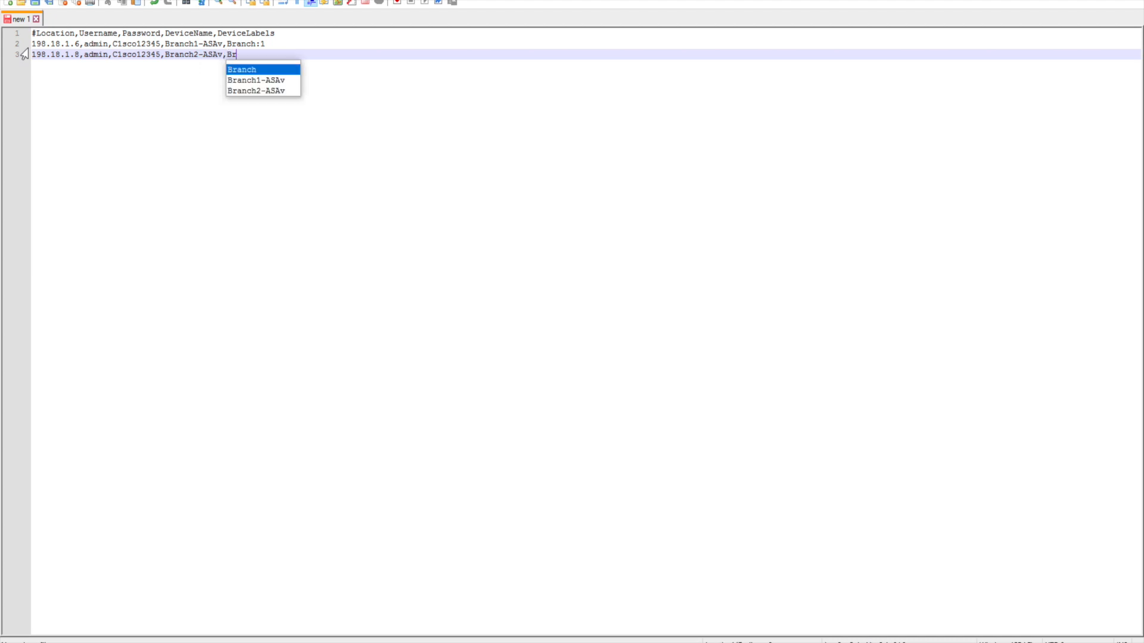
text(ch:2)
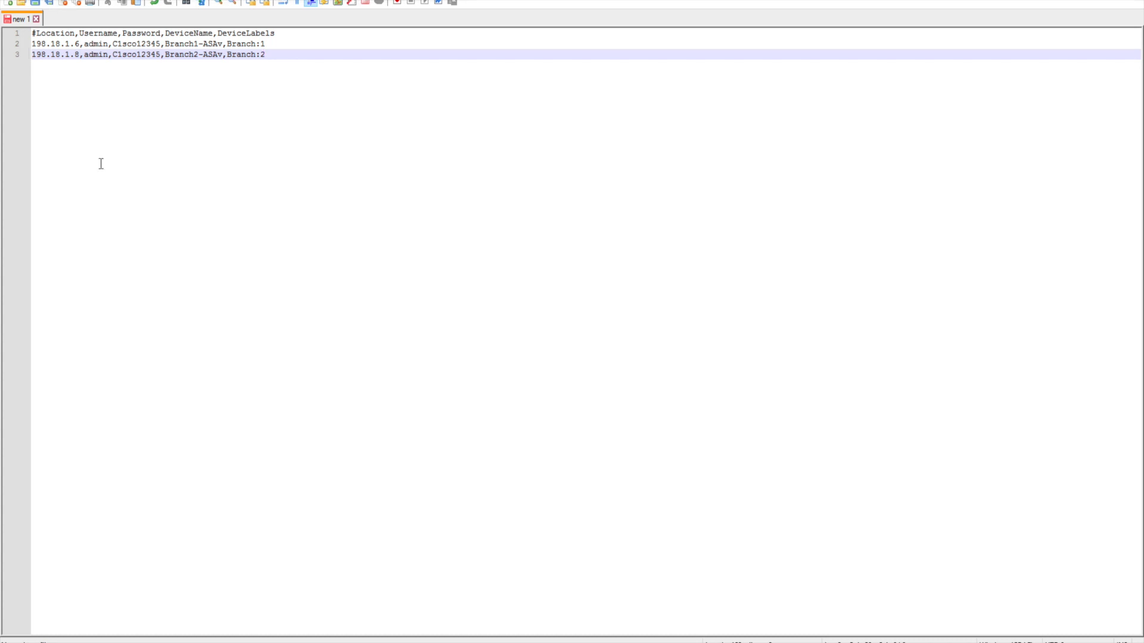
click(8, 0)
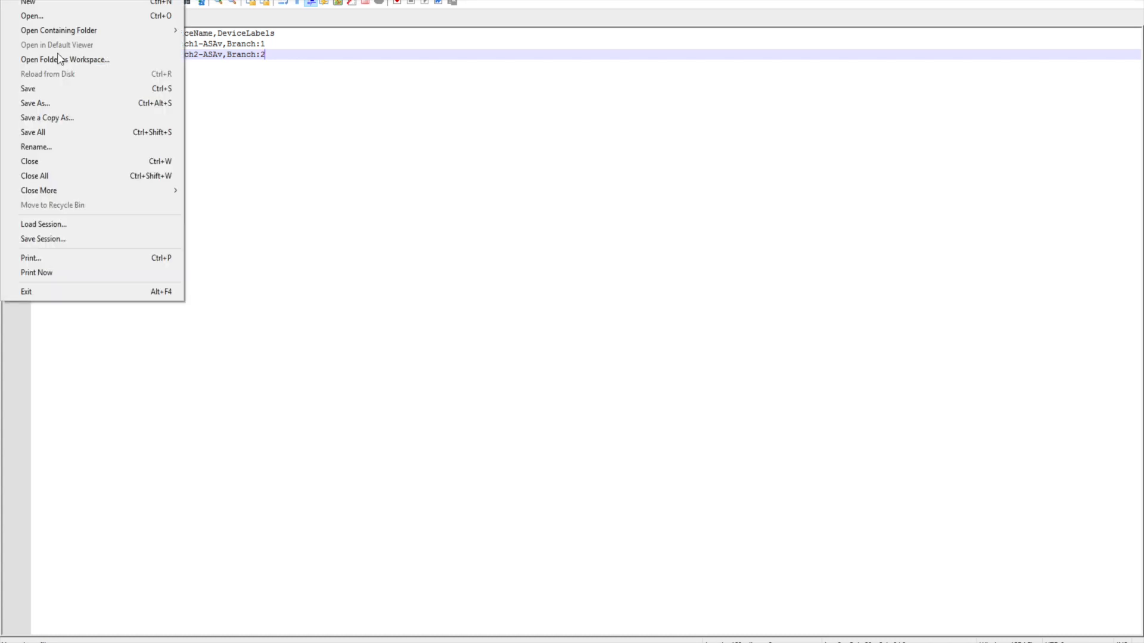
- Save the device list as ASA_Upload.txt in the Downloads folder and close Notepad++
click(52, 89)
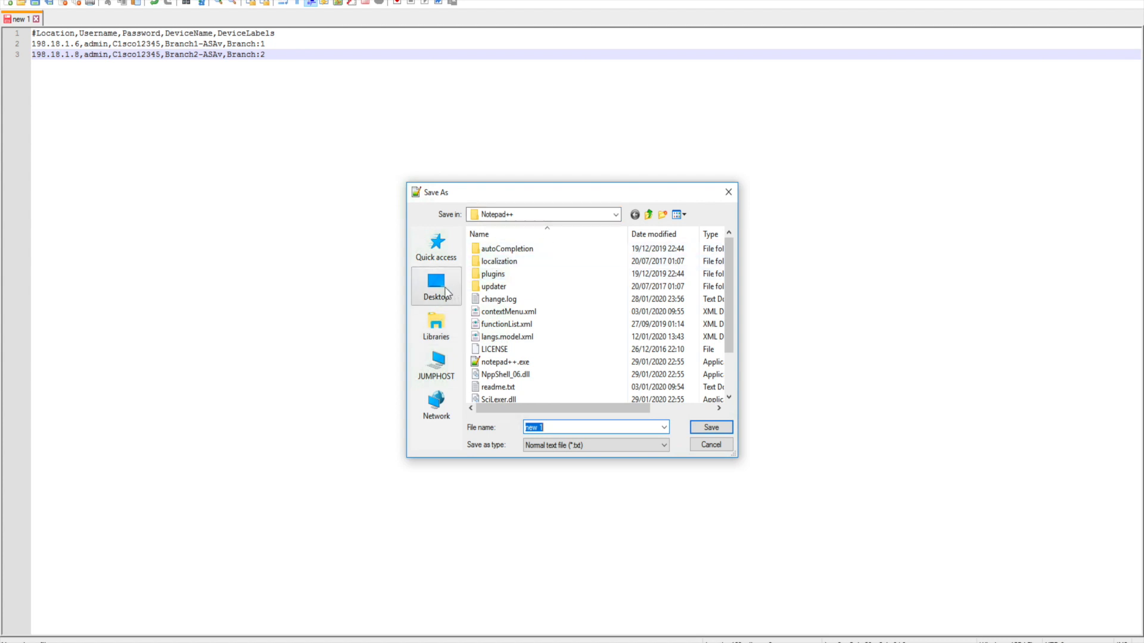
click(437, 321)
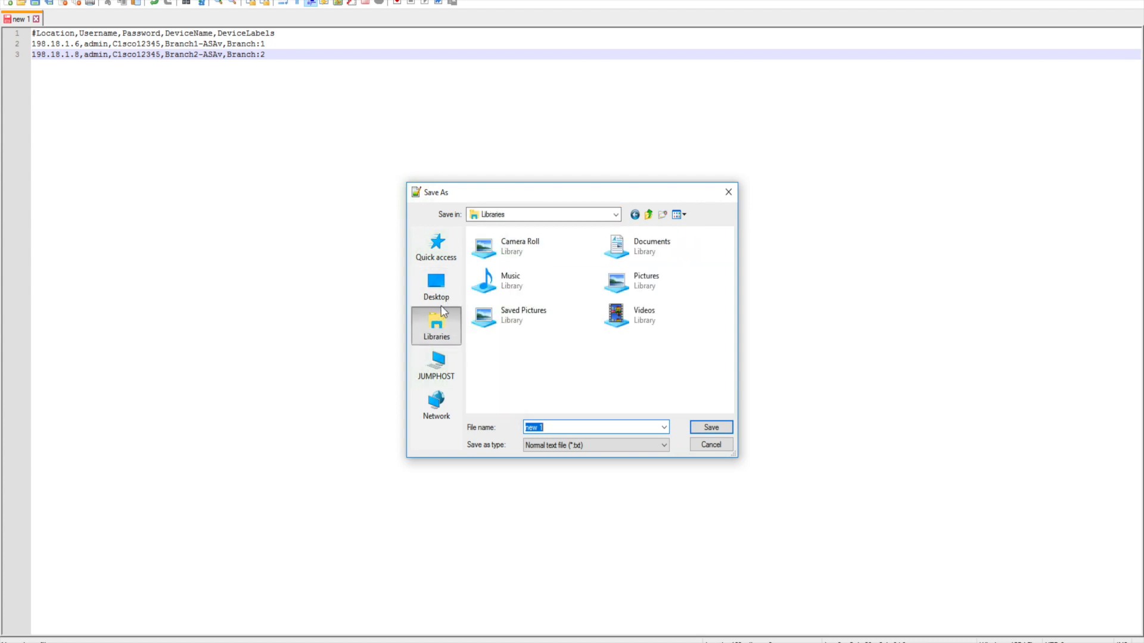
click(617, 214)
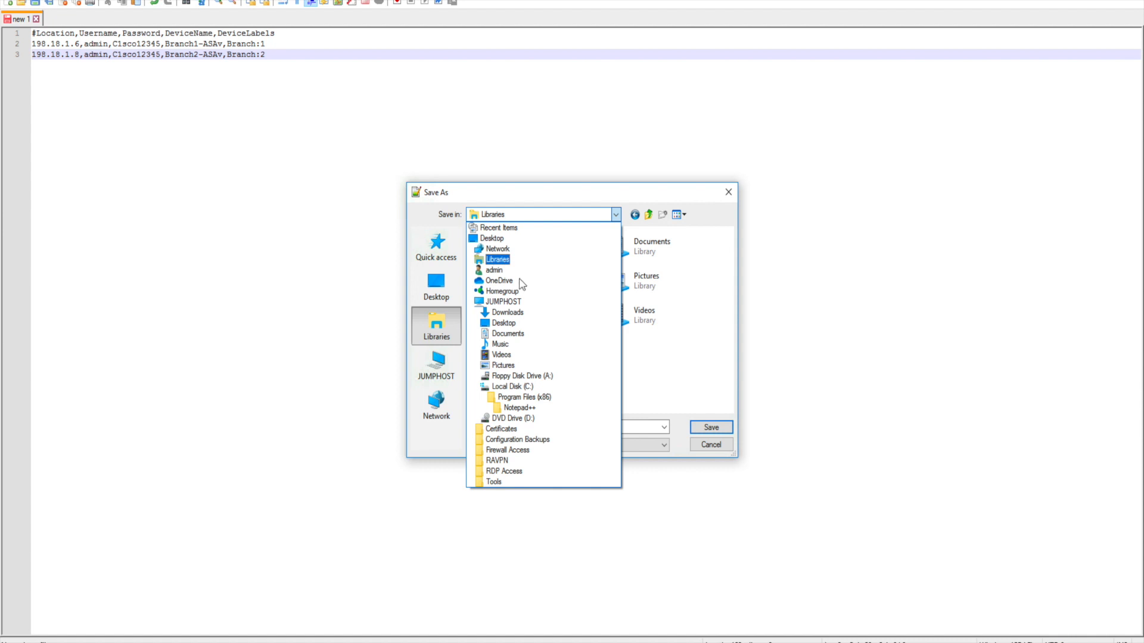
click(519, 314)
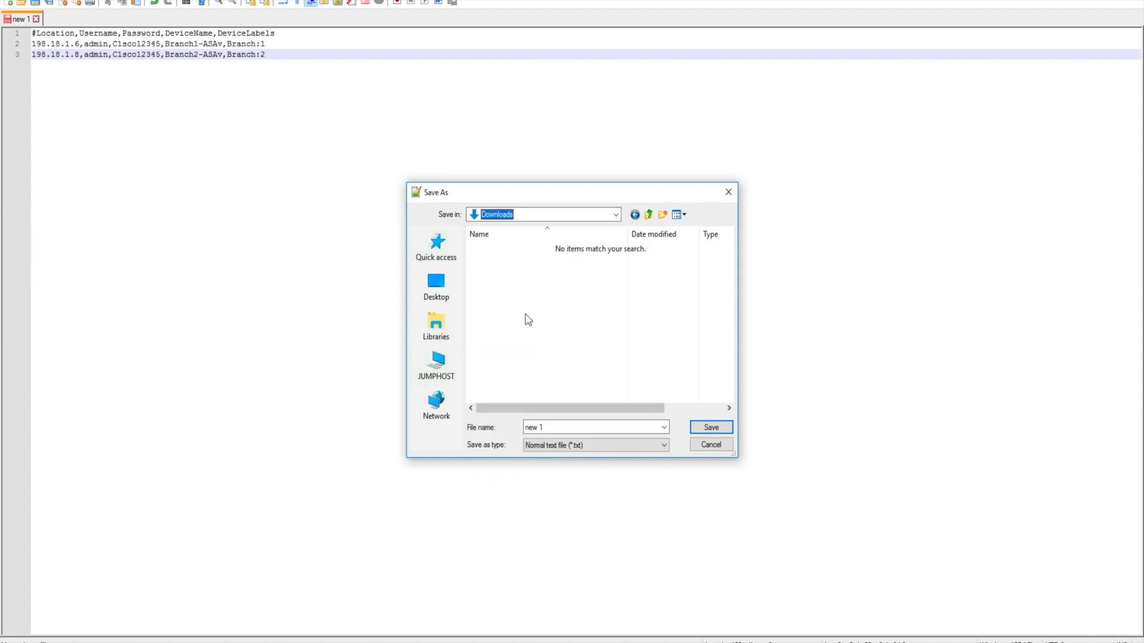
double_click(556, 429)
click(556, 429)
double_click(556, 430)
text(ASA_Upload)
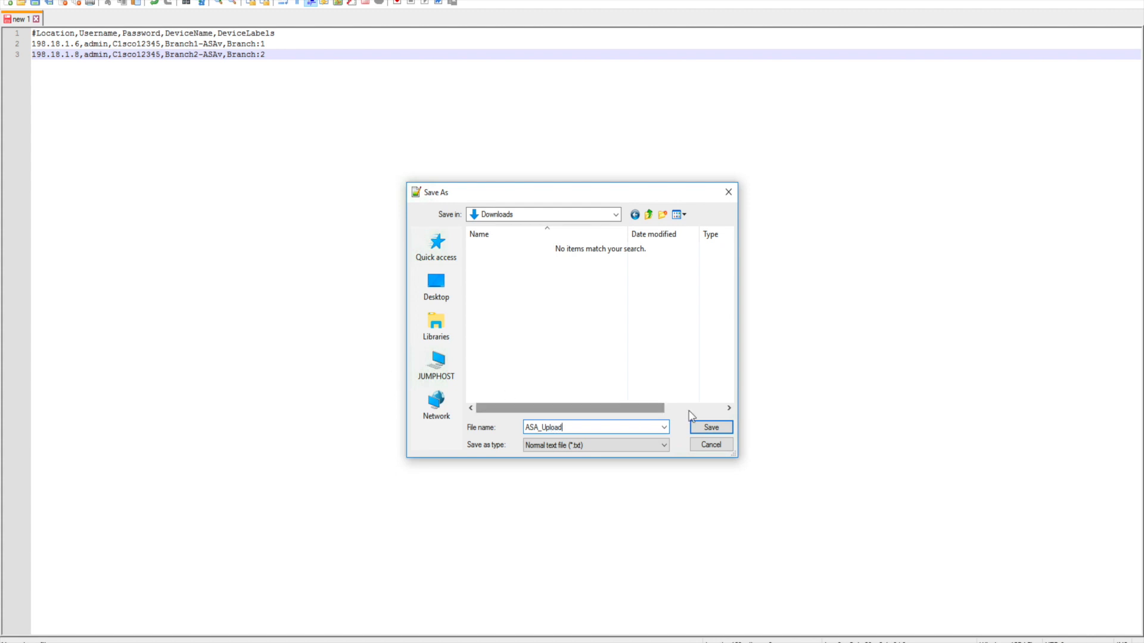
click(705, 425)
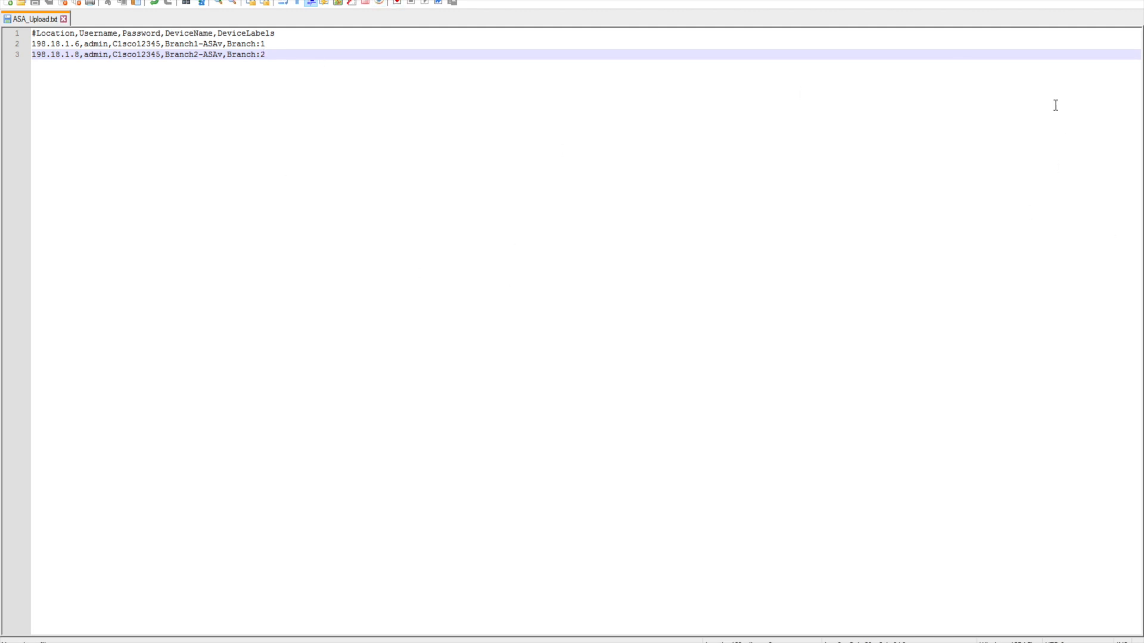
key(alt+F4)
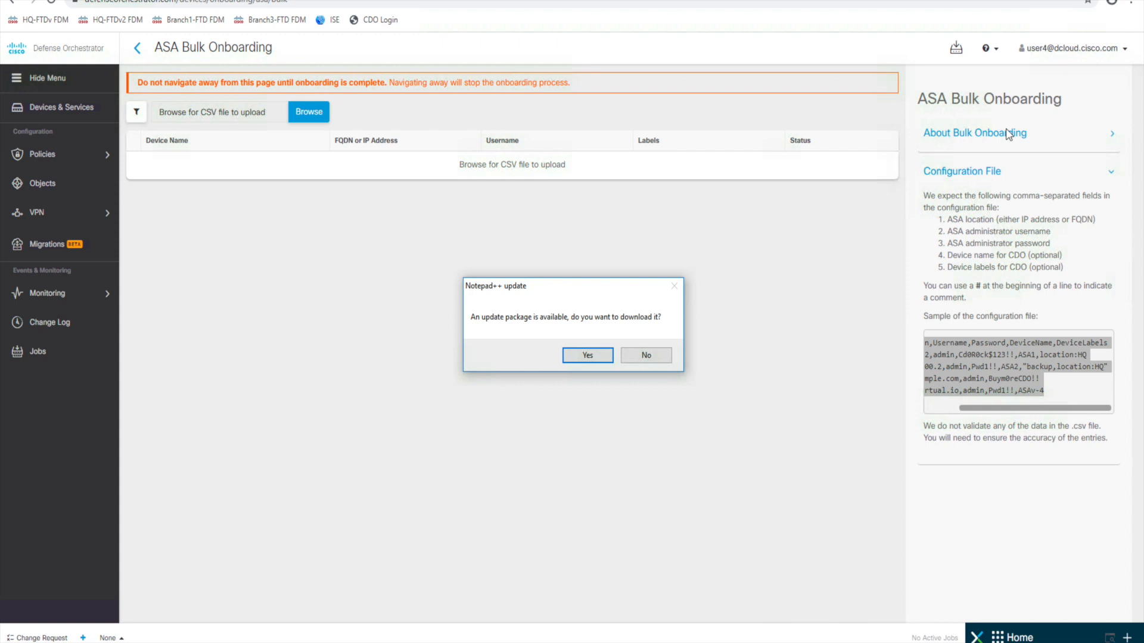
- Upload ASA_Upload.txt from Downloads, queuing Branch1-ASAv and Branch2-ASAv for onboarding
click(310, 113)
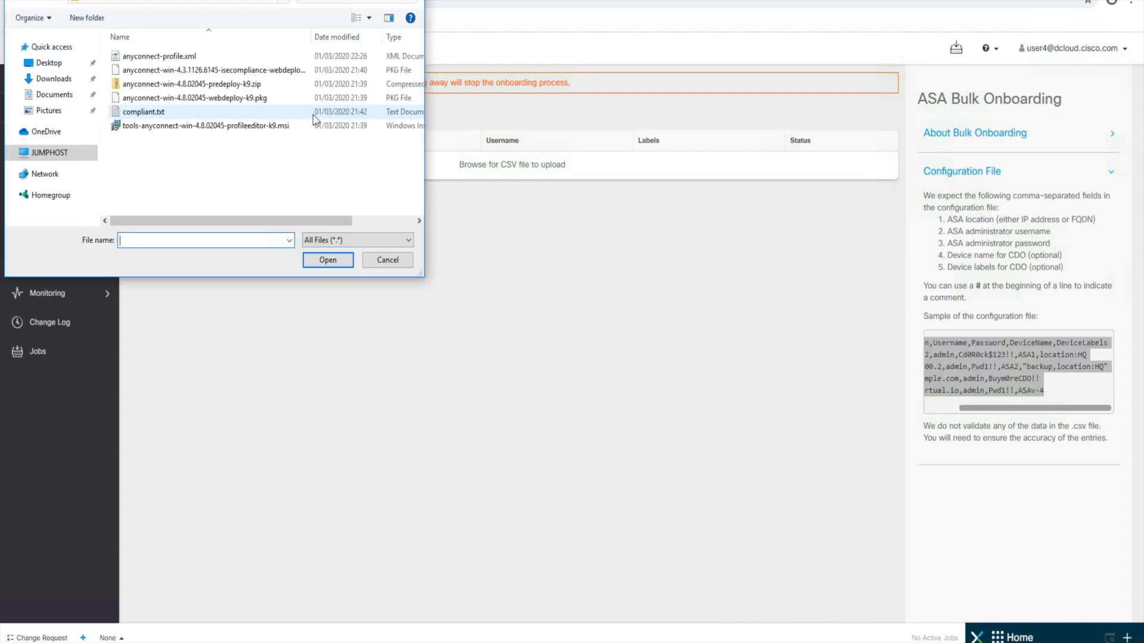
click(37, 79)
double_click(143, 56)
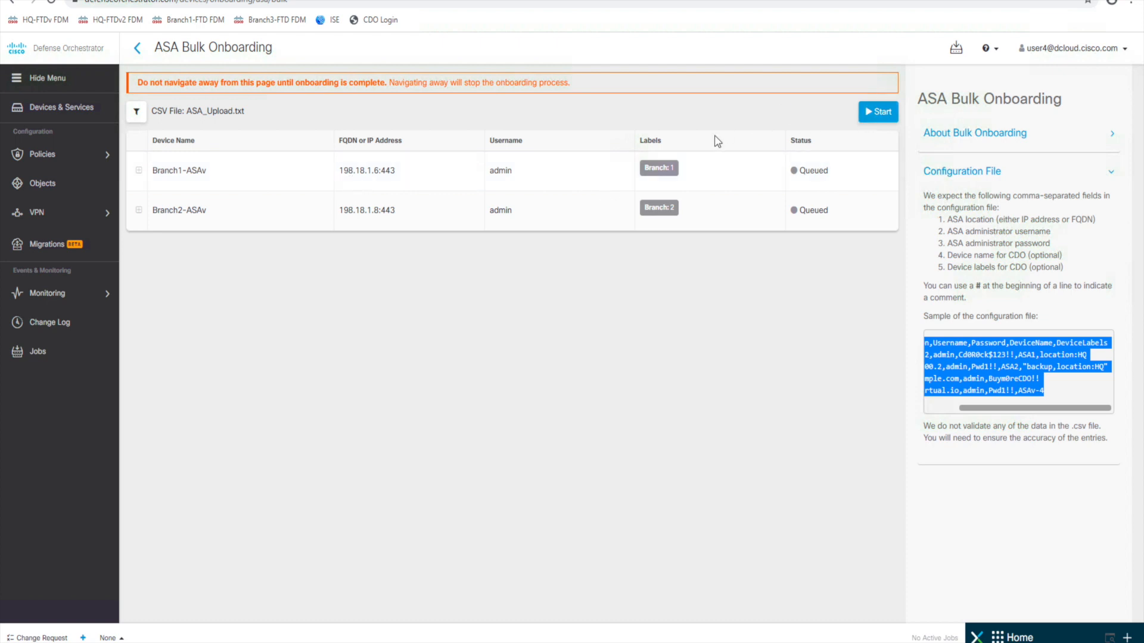
- Onboard Branch1-ASAv and Branch2-ASAv, review their onboarding histories, then view Devices & Services
click(880, 118)
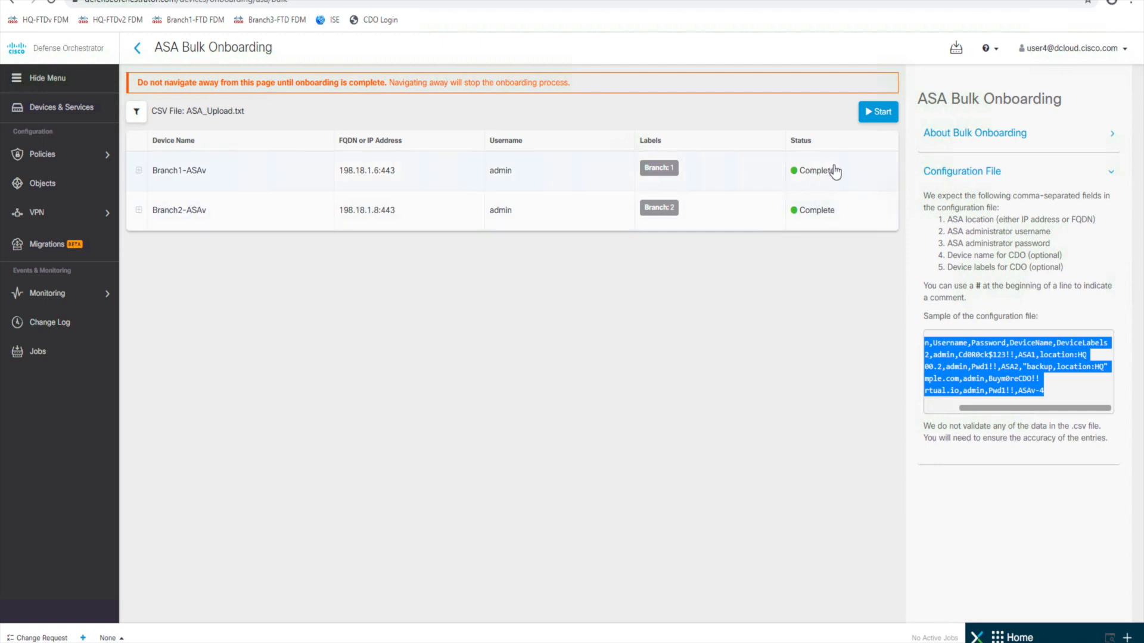
click(140, 171)
click(140, 172)
click(139, 173)
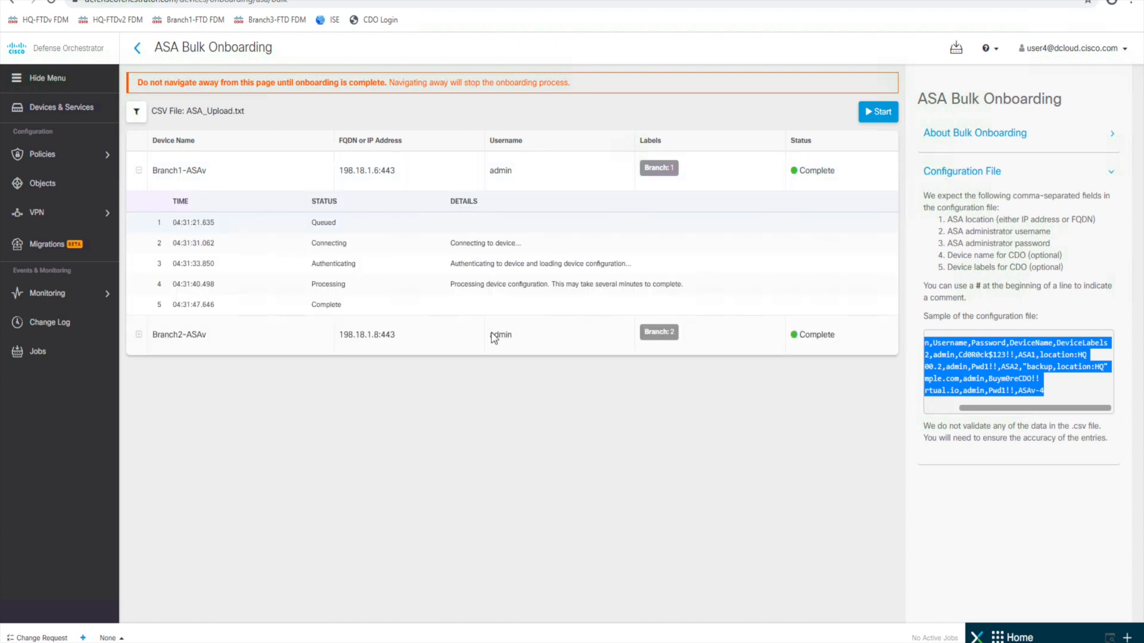
click(139, 338)
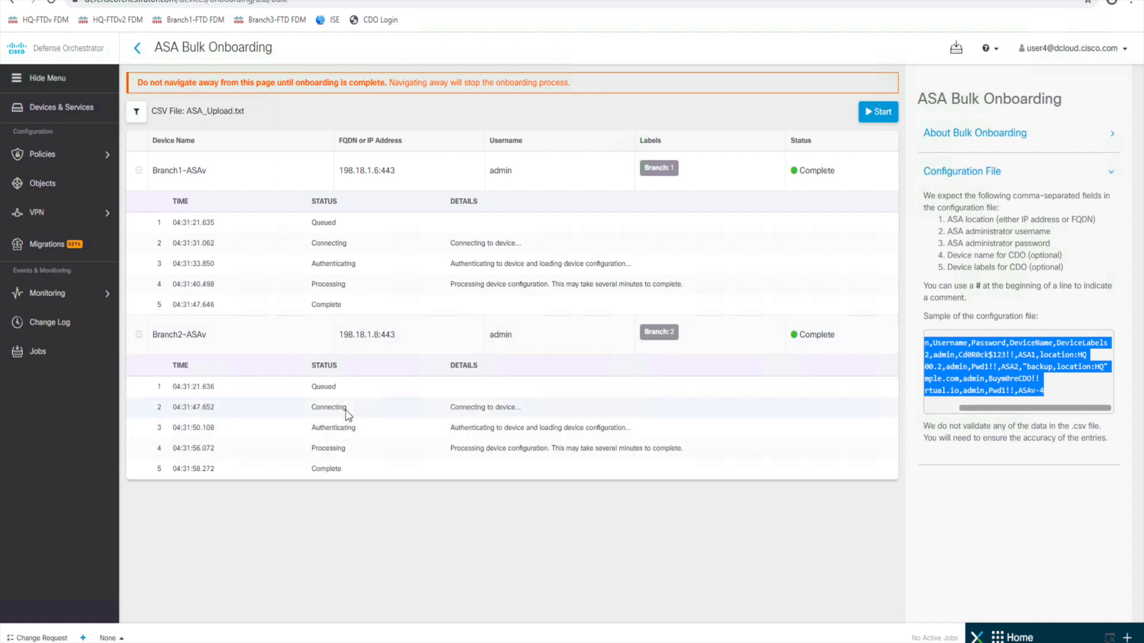
click(32, 110)
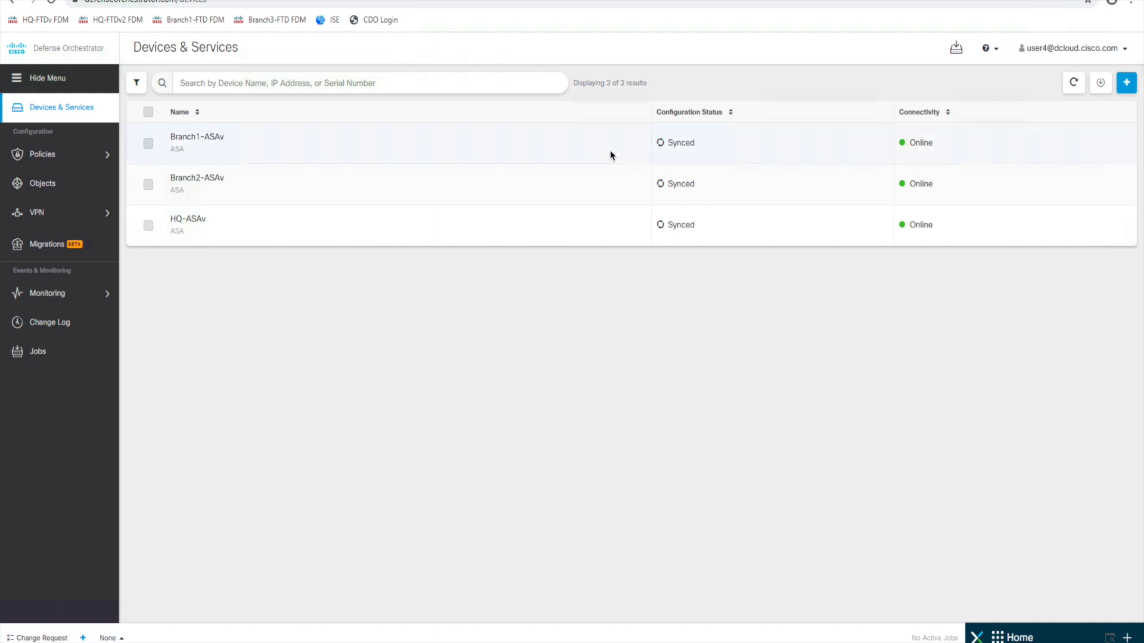
- Resync HQ-ASAv, accepting the sync since no differences were found
click(274, 225)
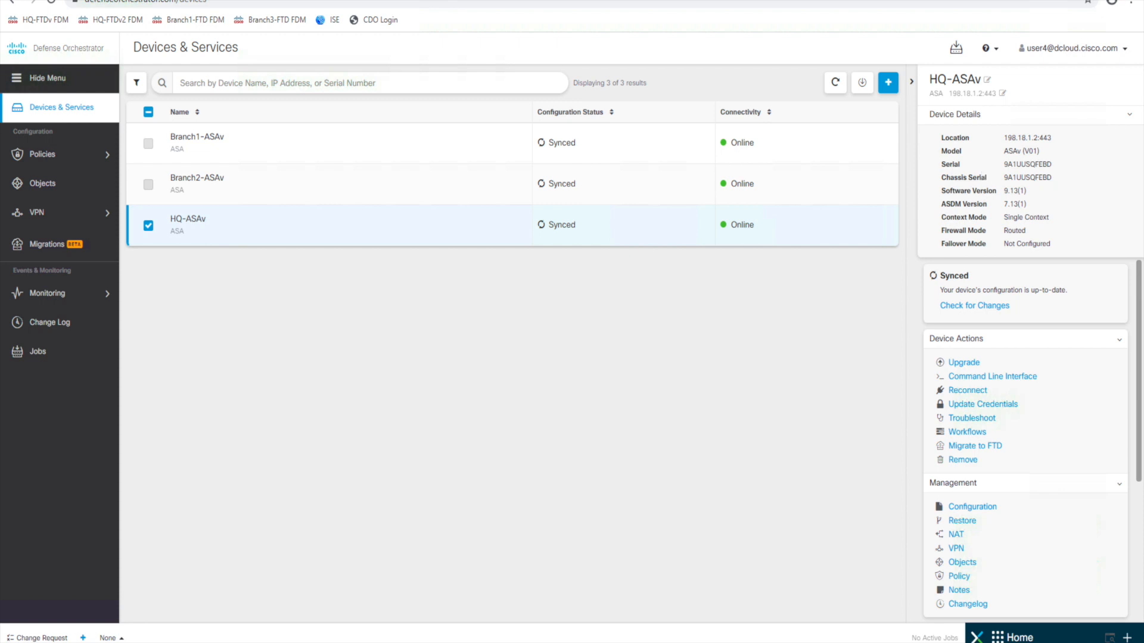
click(977, 308)
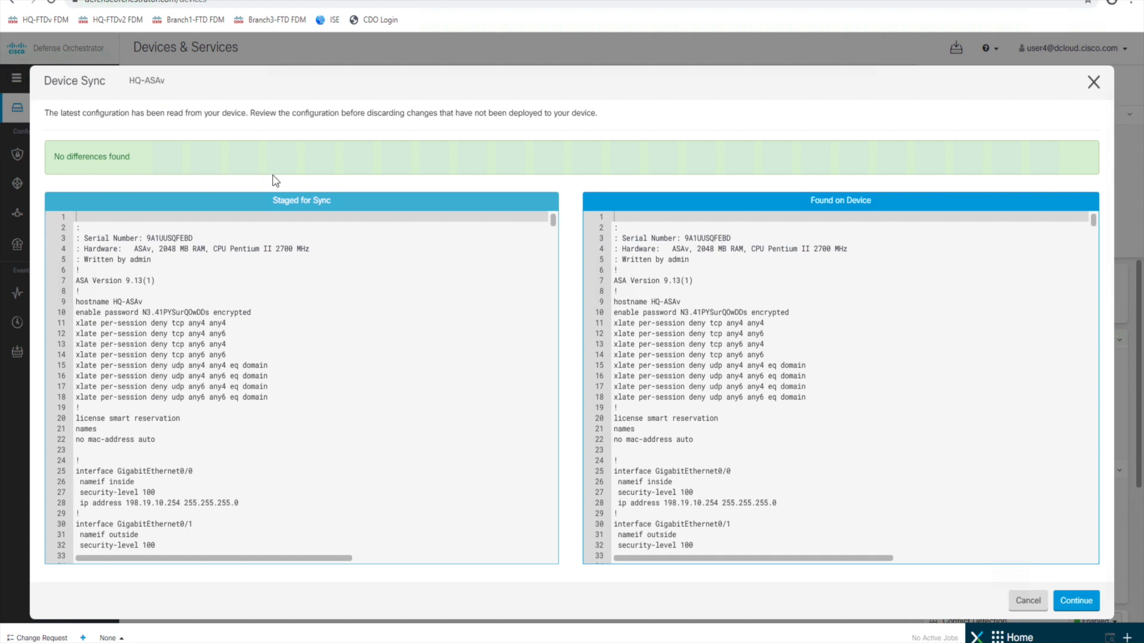
scroll(225, 271, down, 9)
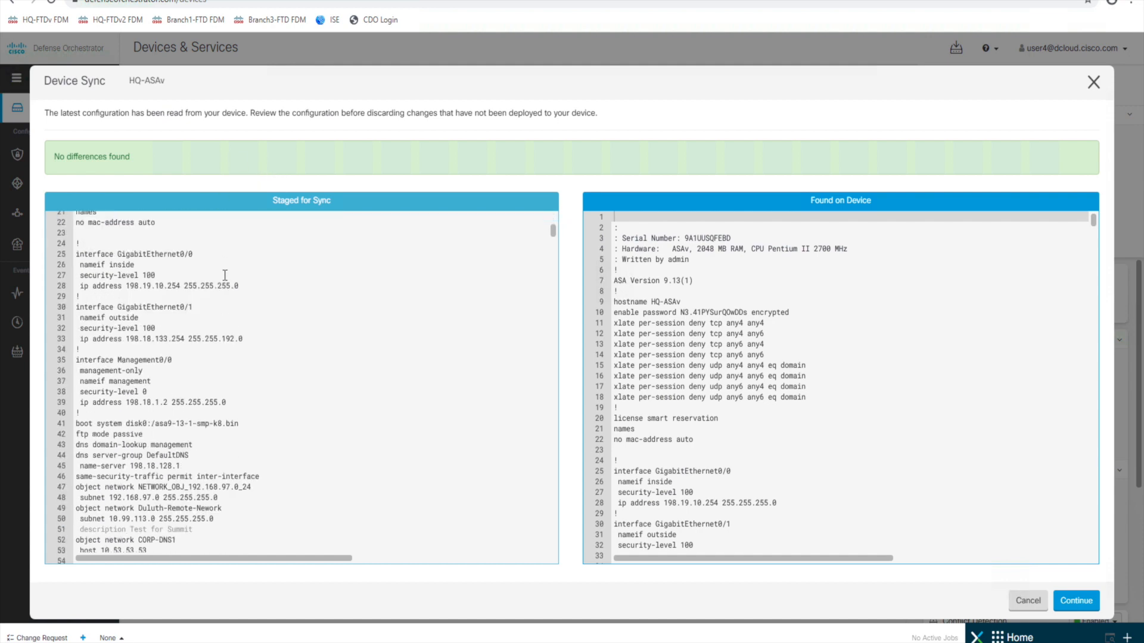
scroll(225, 274, up, 9)
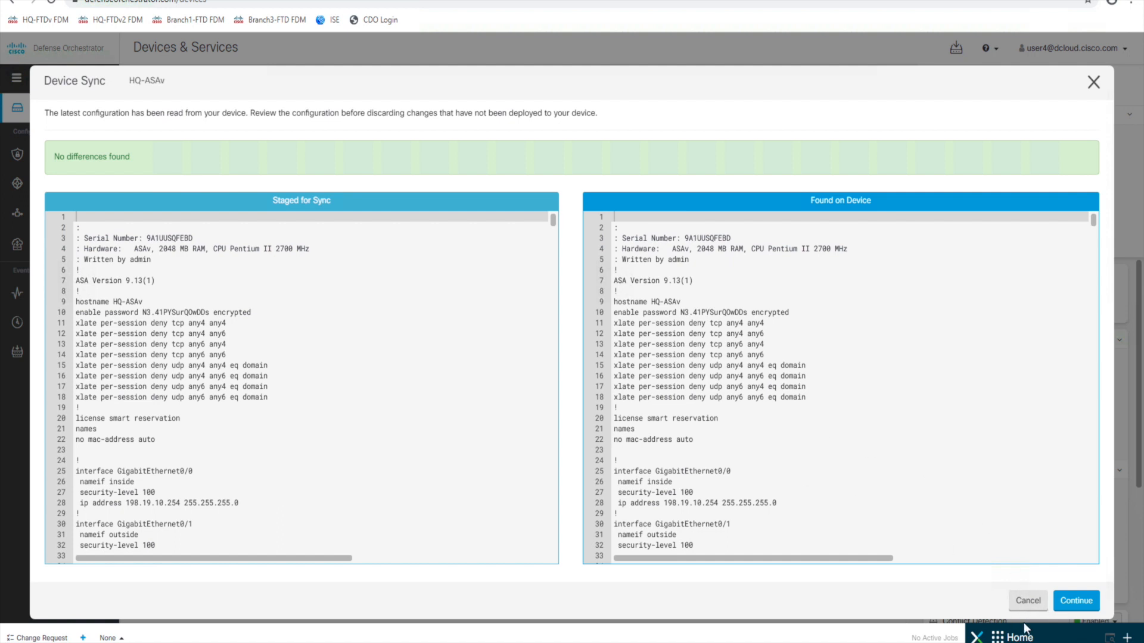
click(1029, 601)
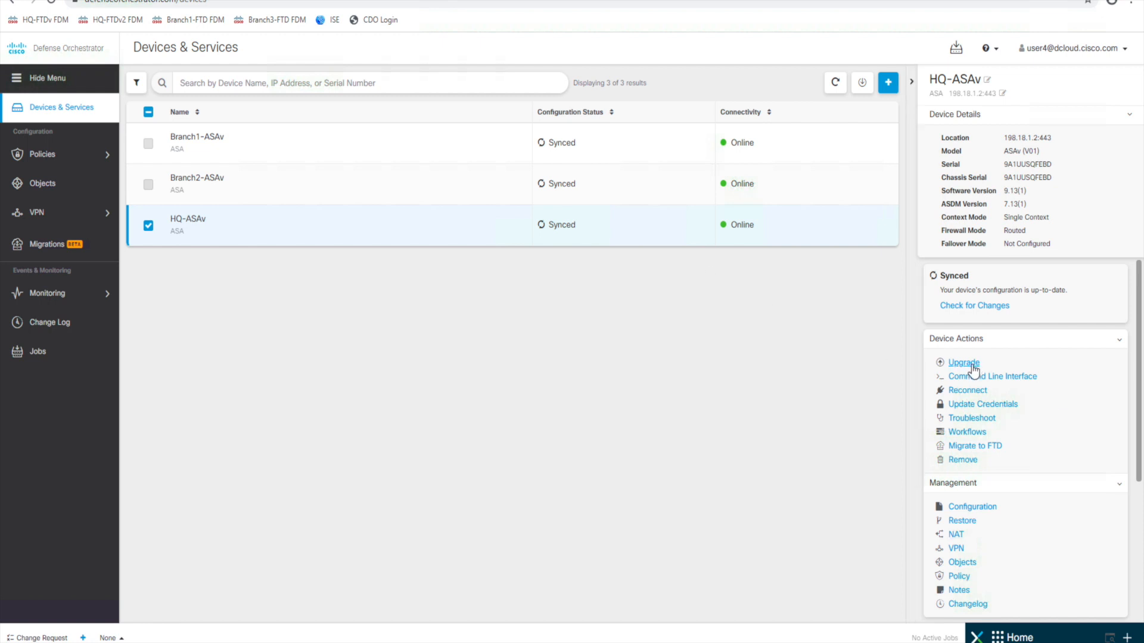
- Run show xlate on HQ-ASAv from its command-line console
click(1021, 379)
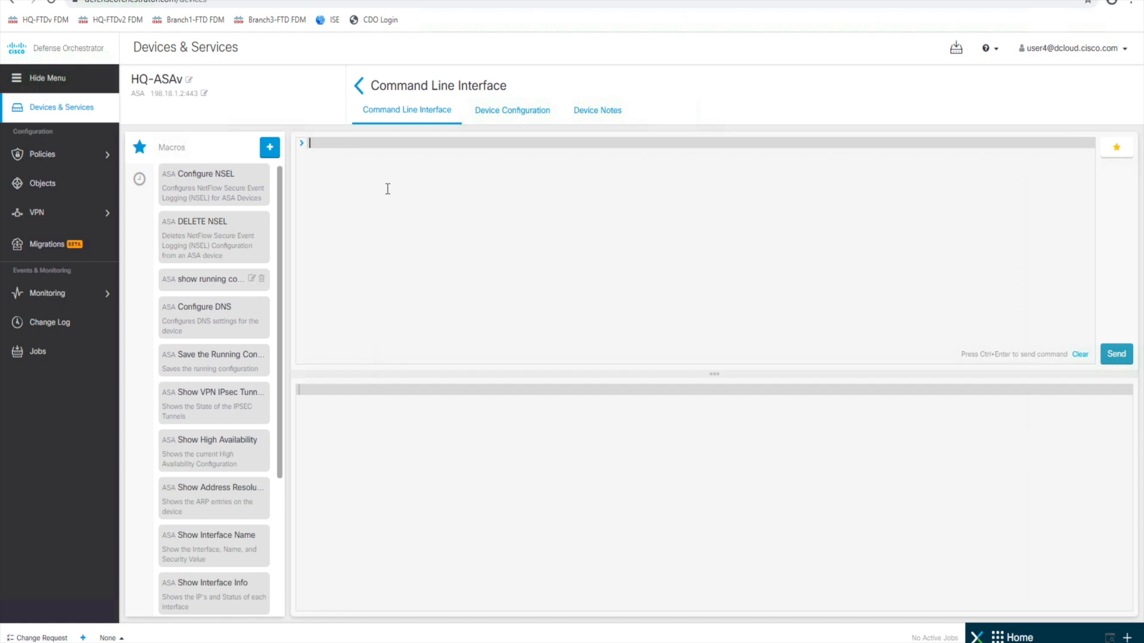
text(show xlate)
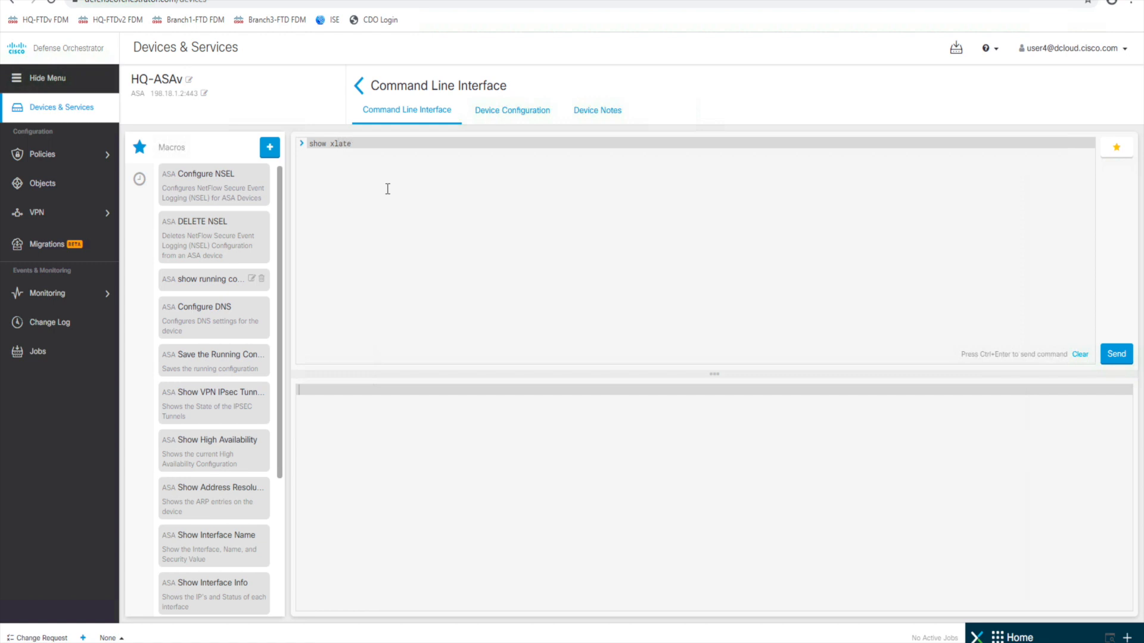
key(Return)
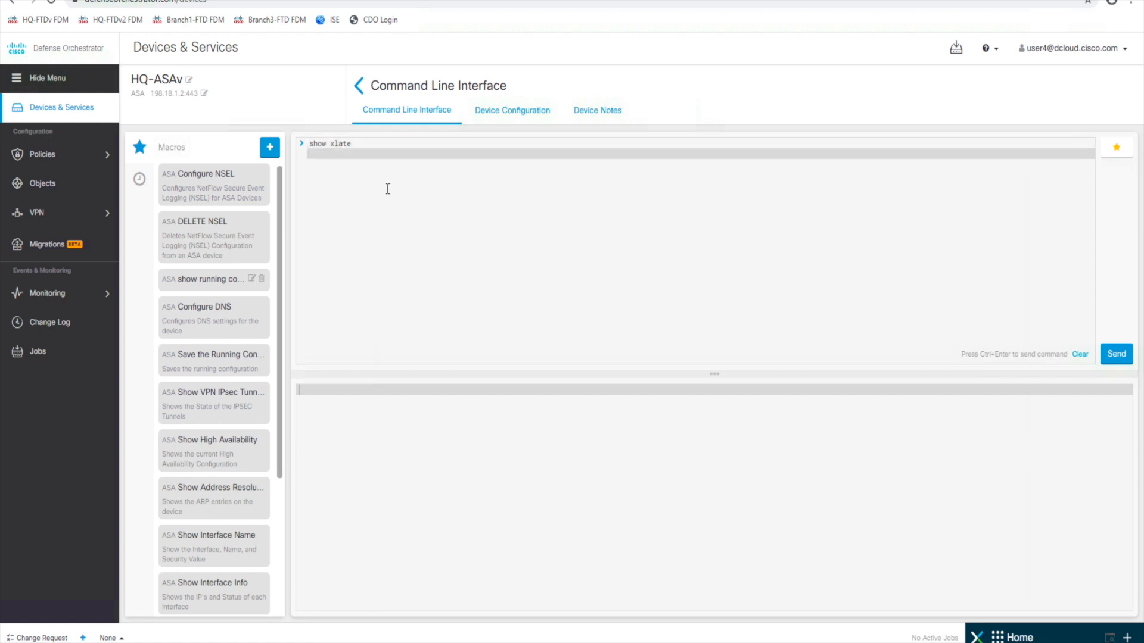
click(1107, 353)
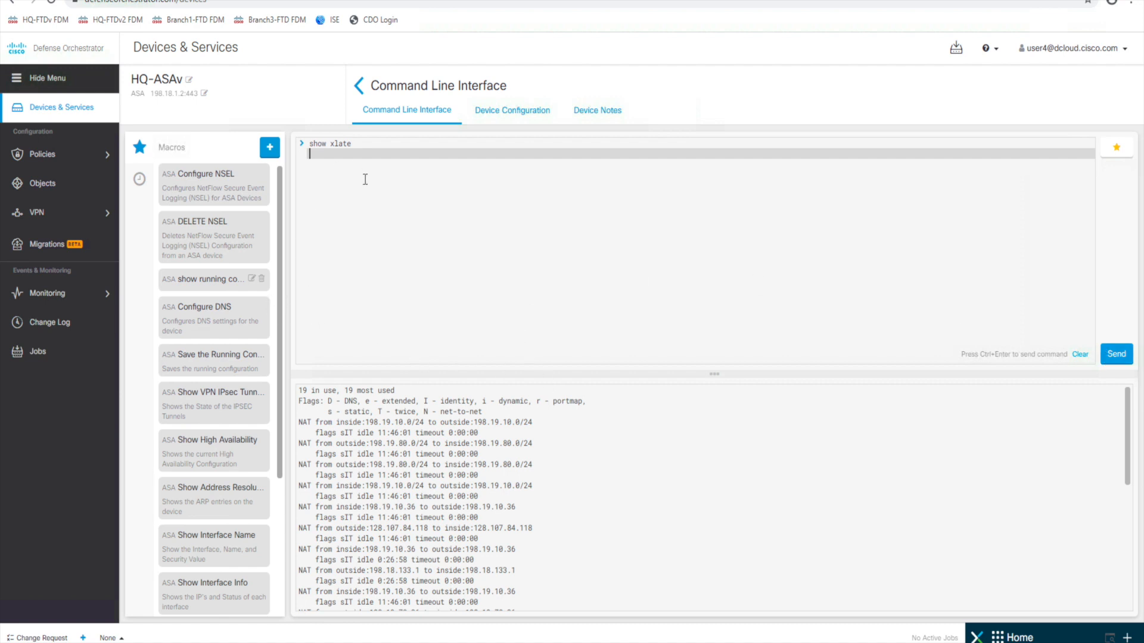
- Replace the previous command with show interface
drag(358, 145, 172, 111)
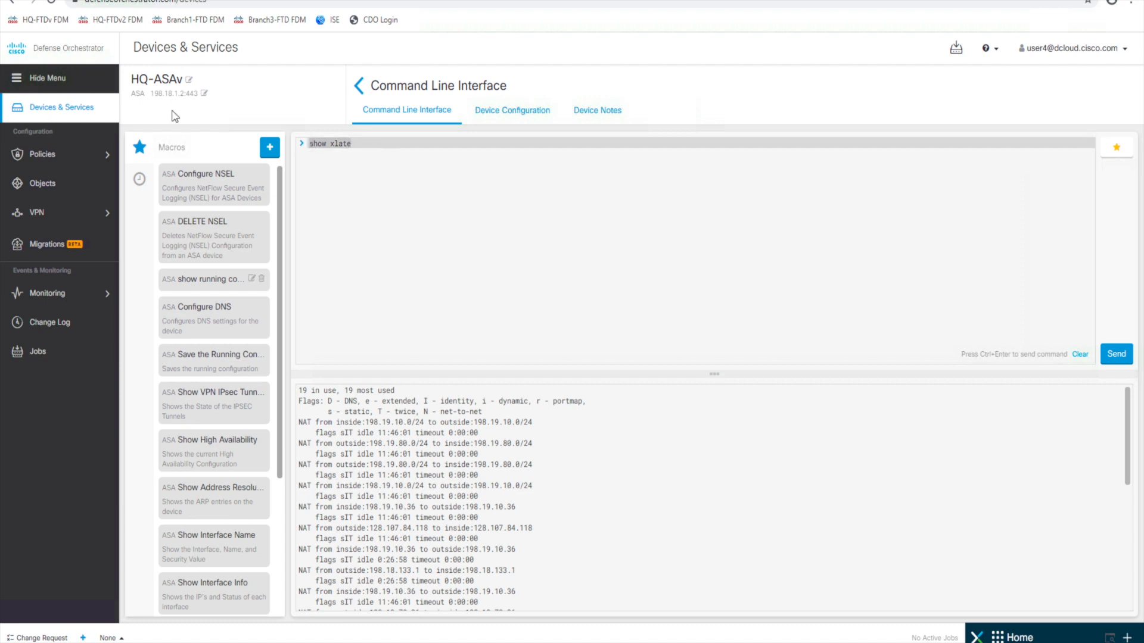
text(show interface)
key(Return)
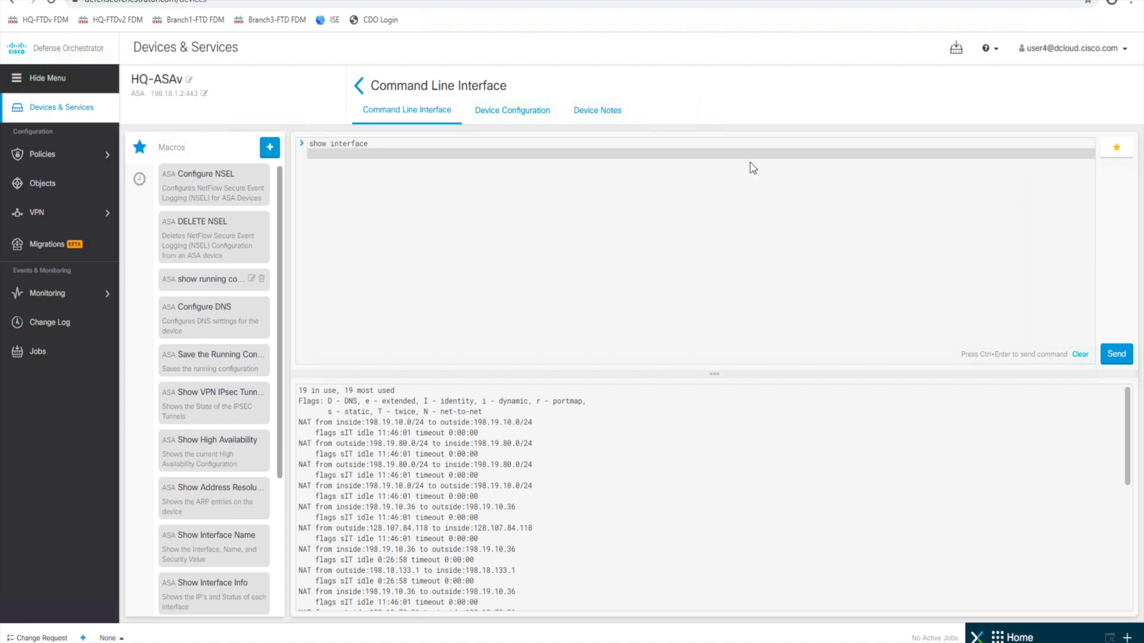
- Send show interface to HQ-ASAv and load the Configure DNS macro
click(1112, 359)
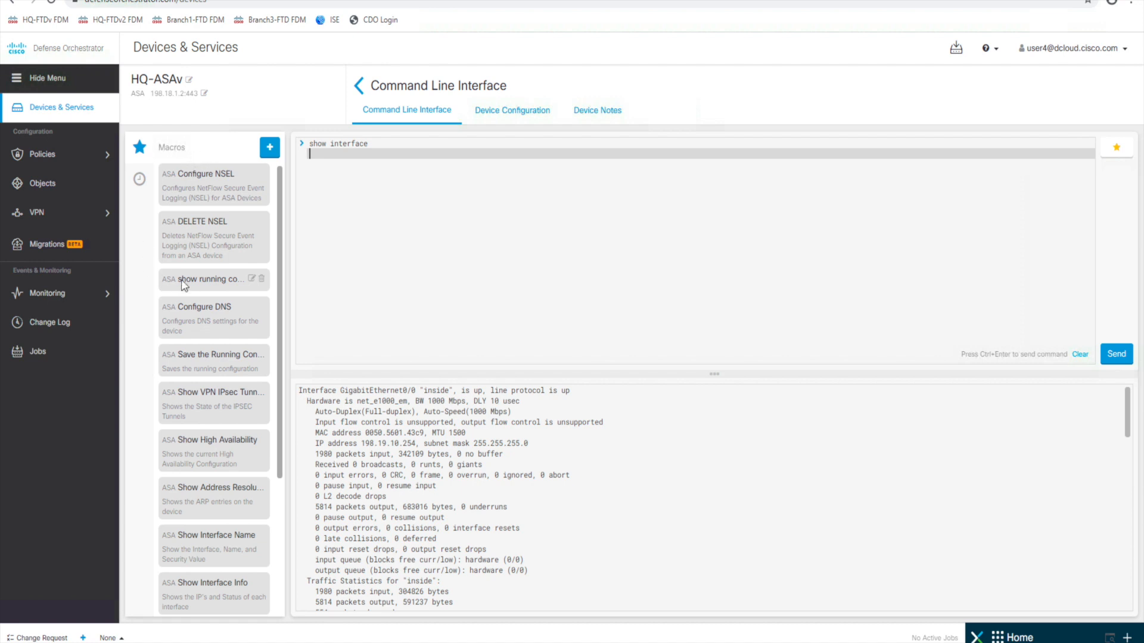
click(203, 321)
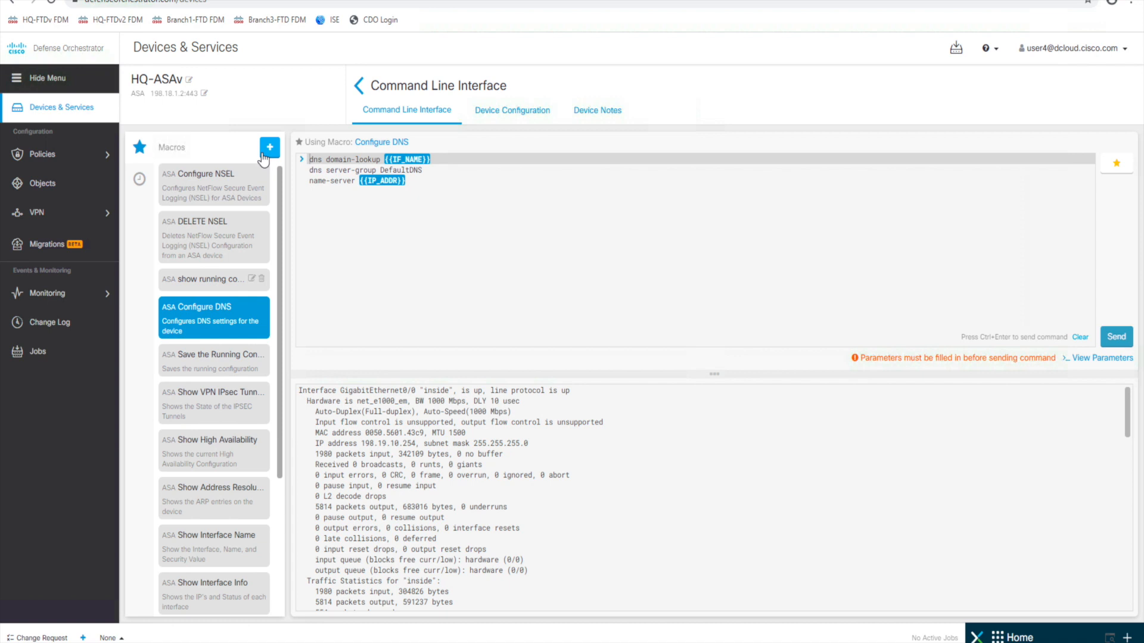
- Rerun show xlate from the command history, then return to the devices list
click(140, 180)
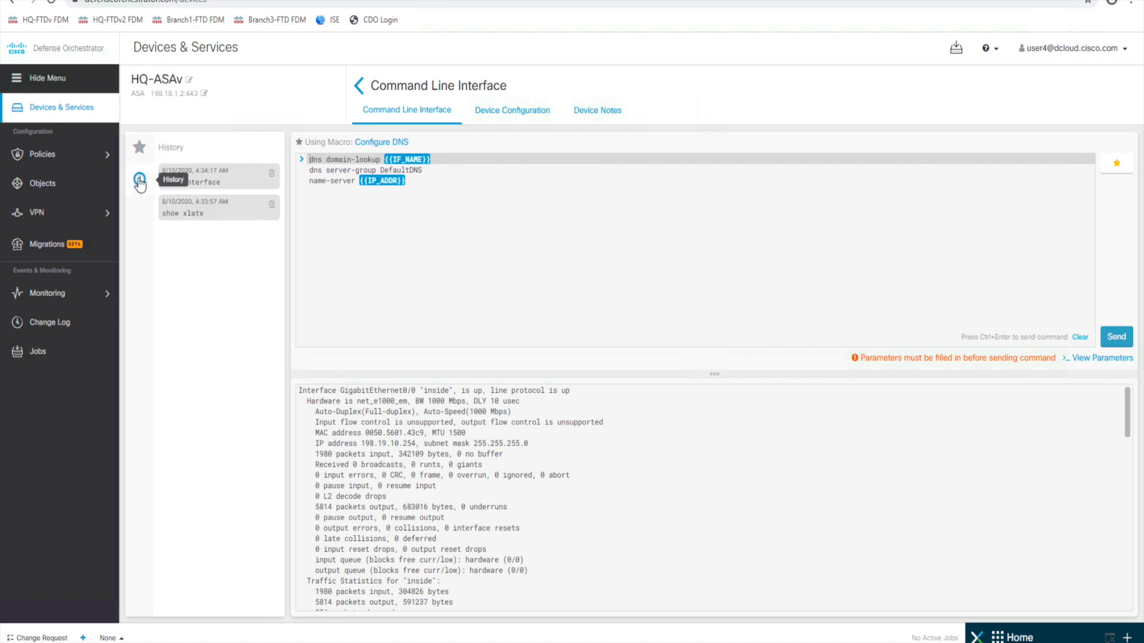
click(216, 215)
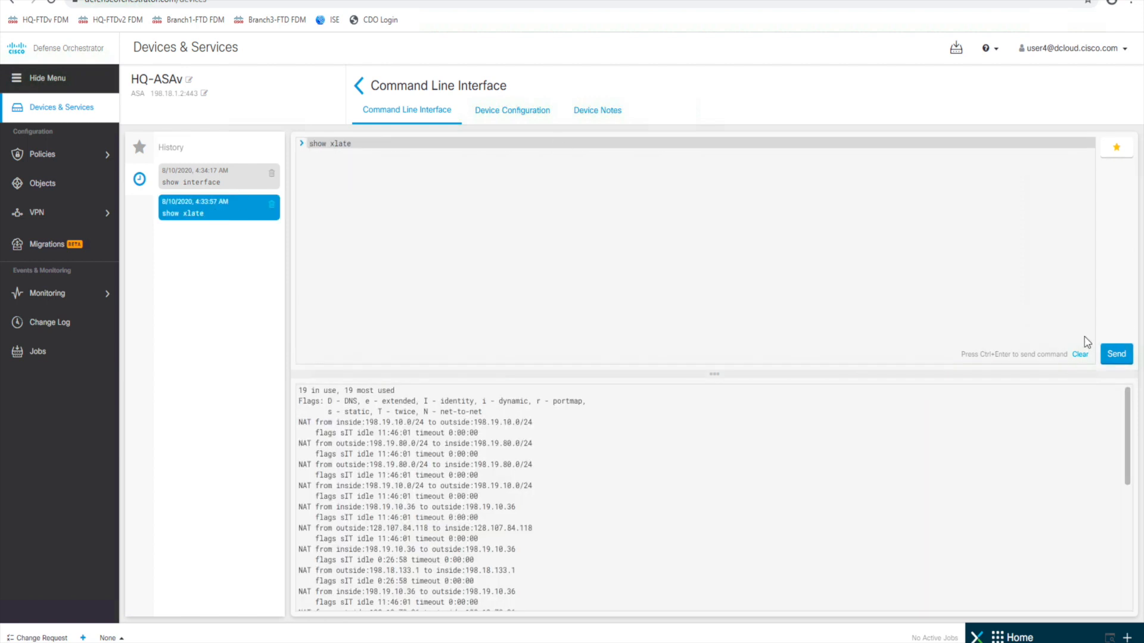
click(1116, 354)
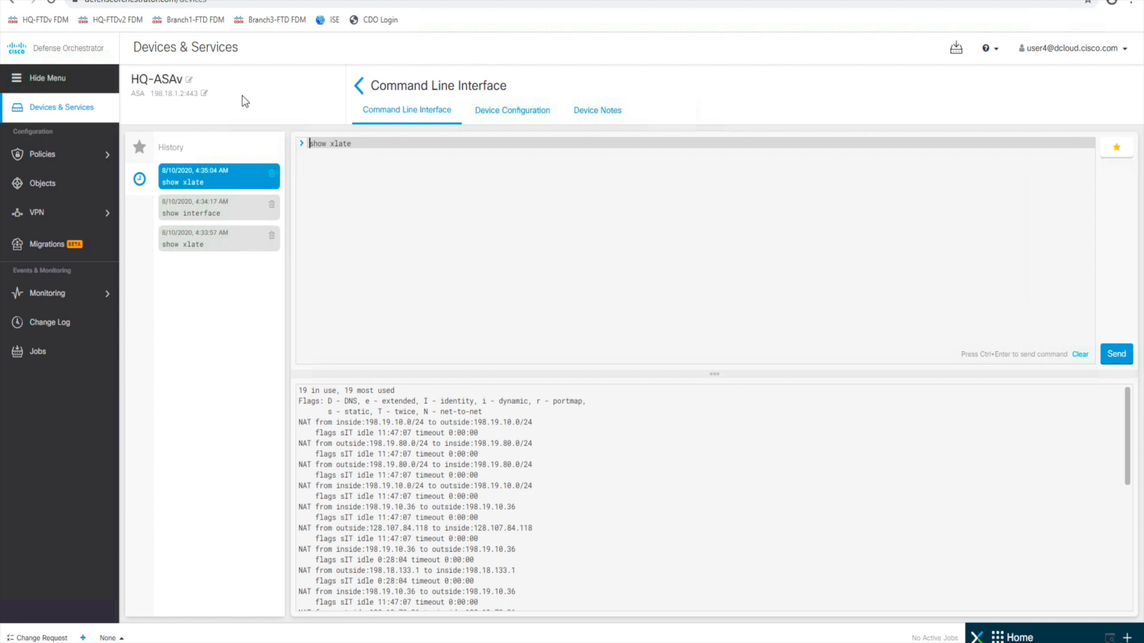
click(360, 87)
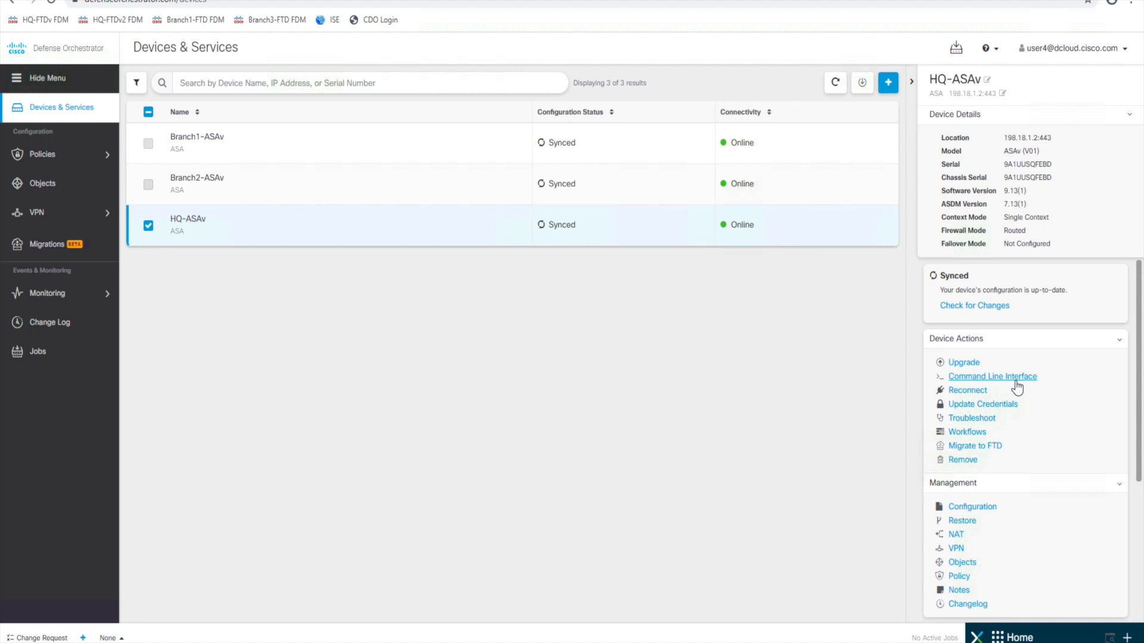
- Review HQ-ASAv's details and check its Conflict Detection setting, shown as Enabled
scroll(1010, 478, down, 4)
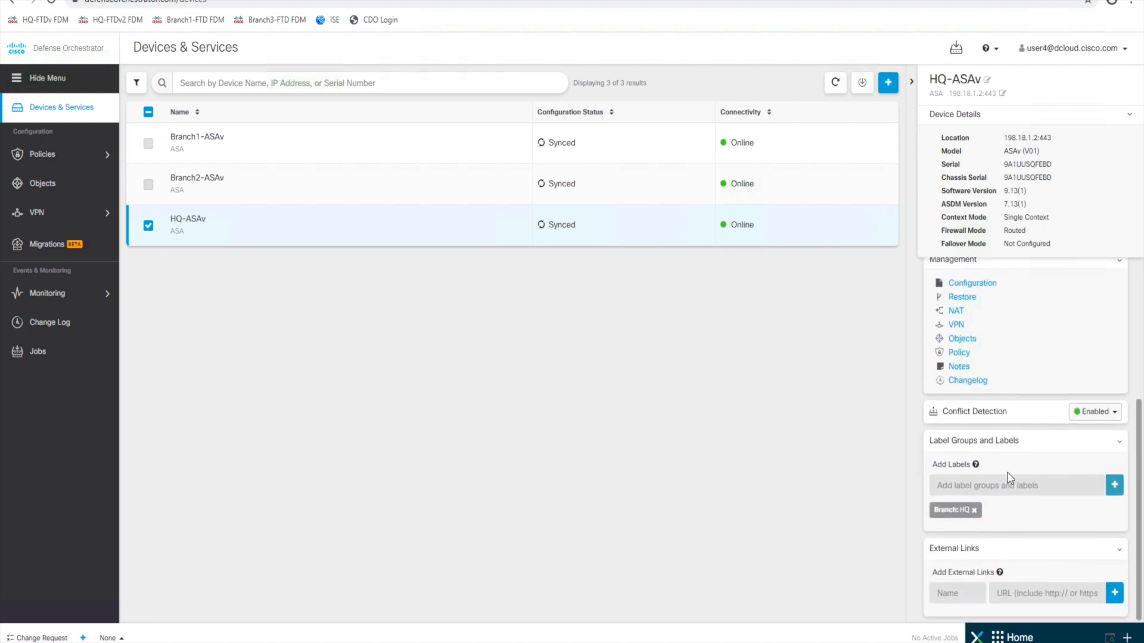
scroll(1009, 478, up, 1)
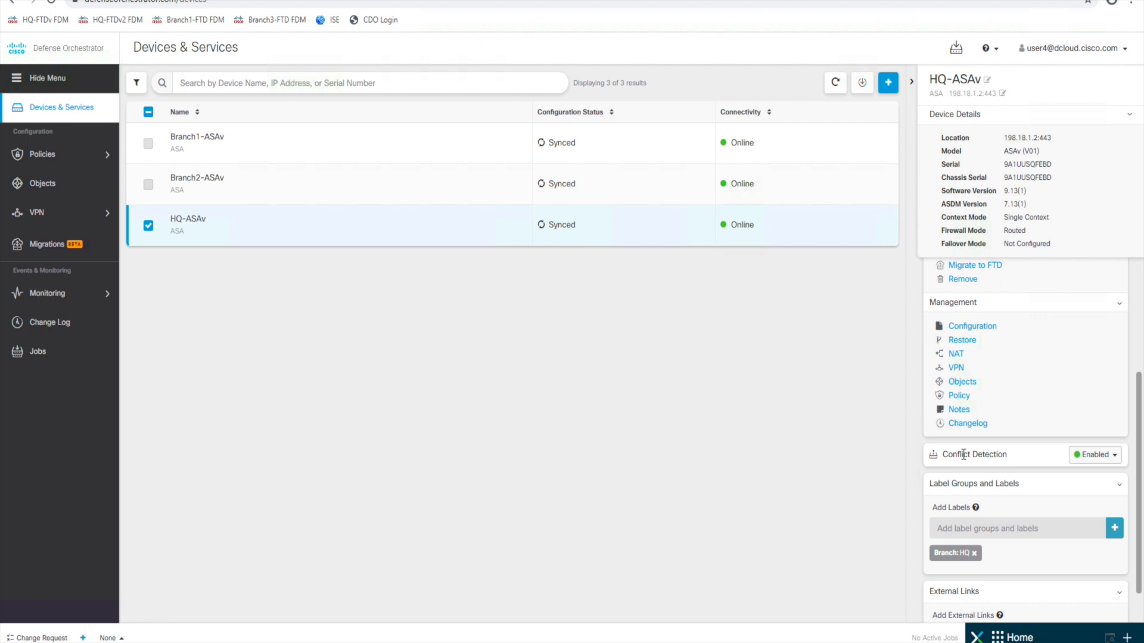
click(1114, 457)
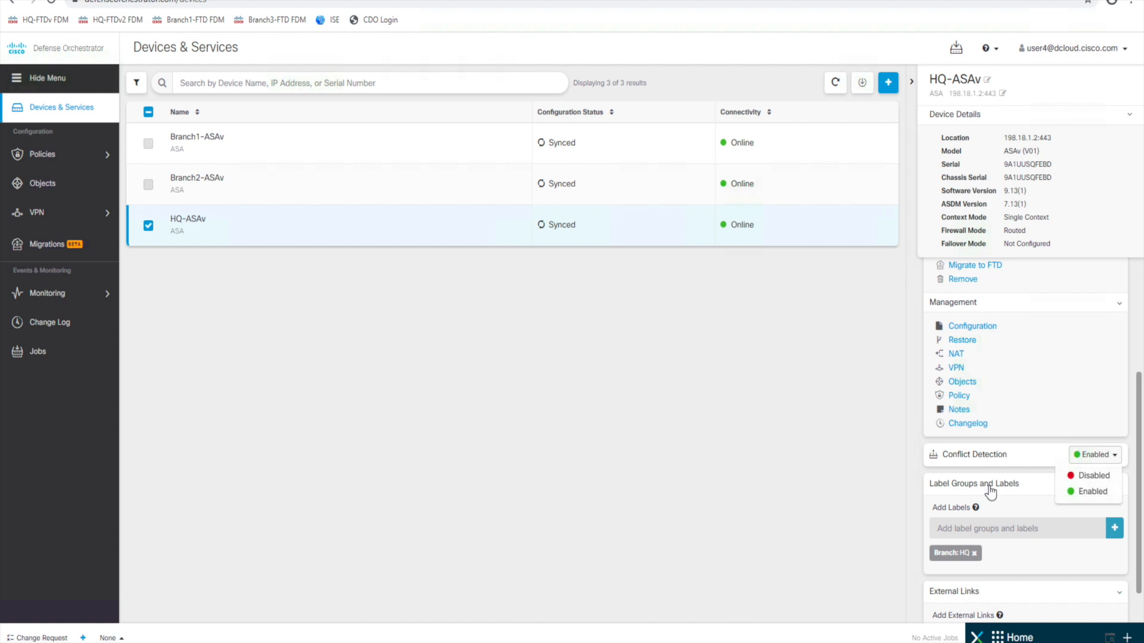
scroll(991, 488, down, 1)
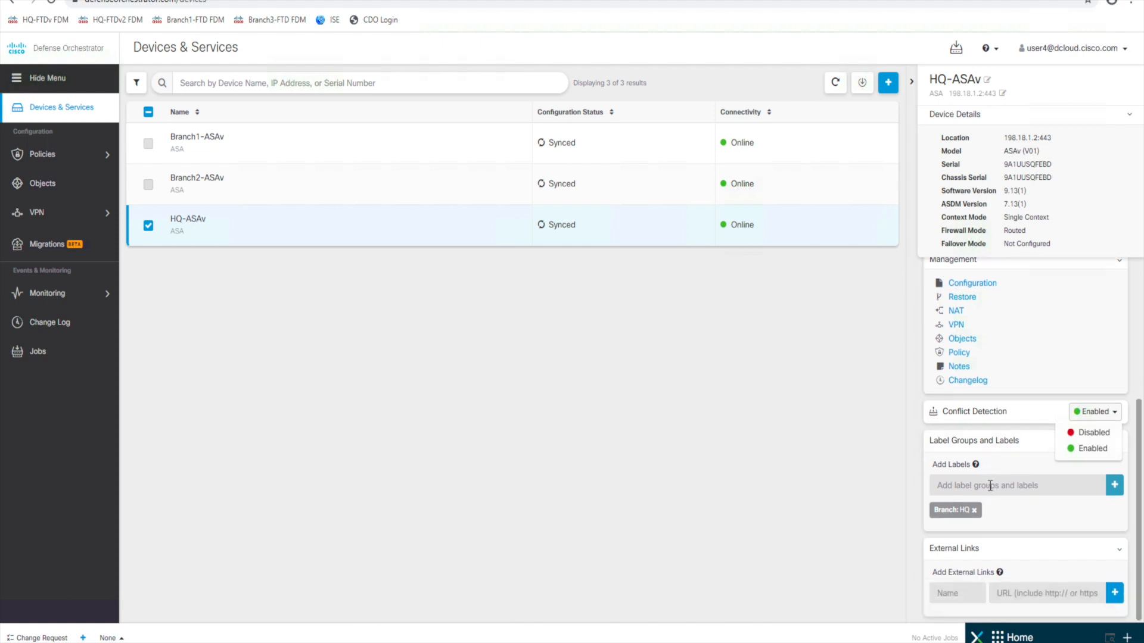
scroll(1007, 312, up, 4)
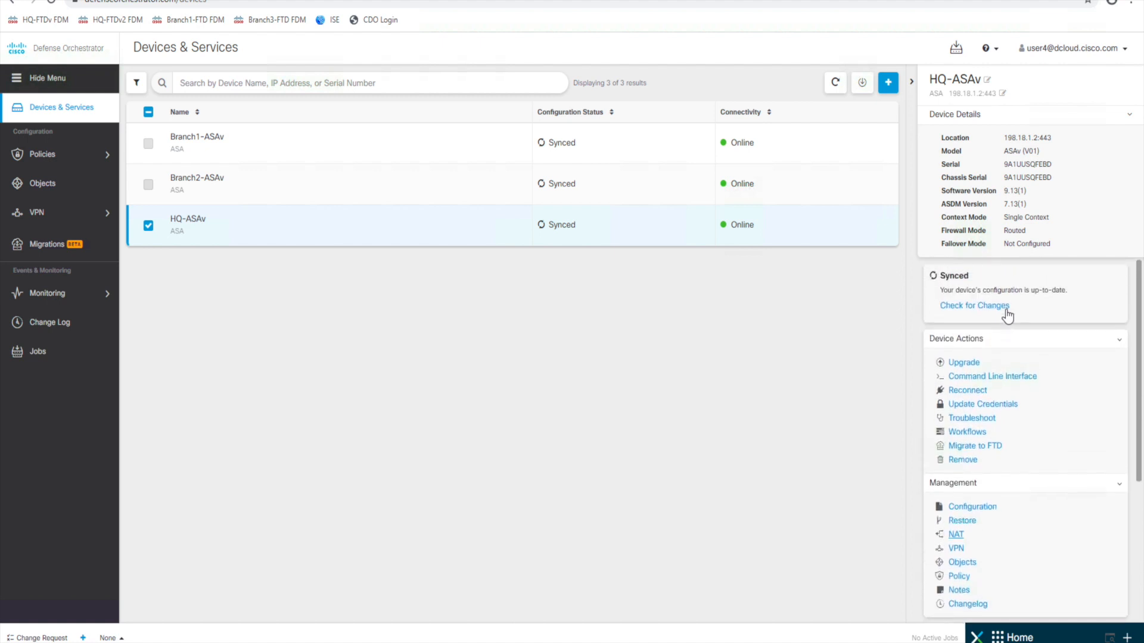